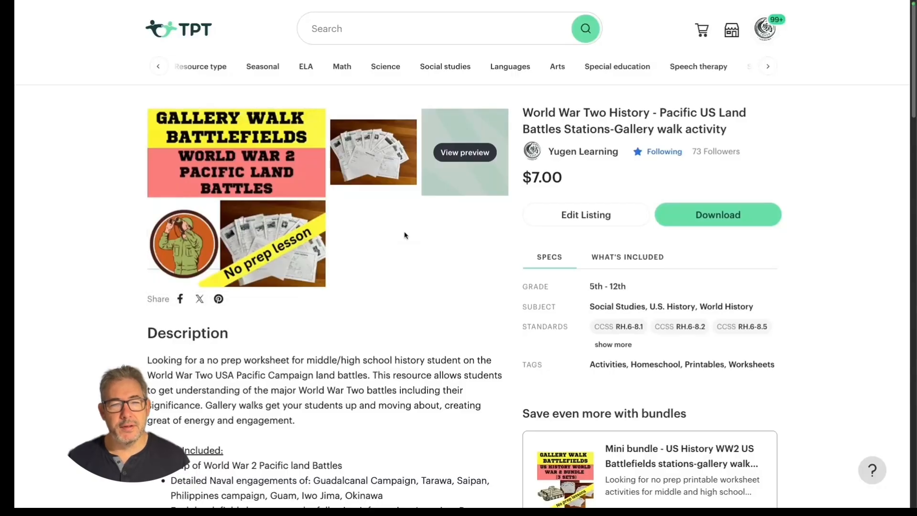
Preview the images of the World War Two Pacific land battles gallery walk listing
{"action": "left_click", "coordinate": [348, 181]}
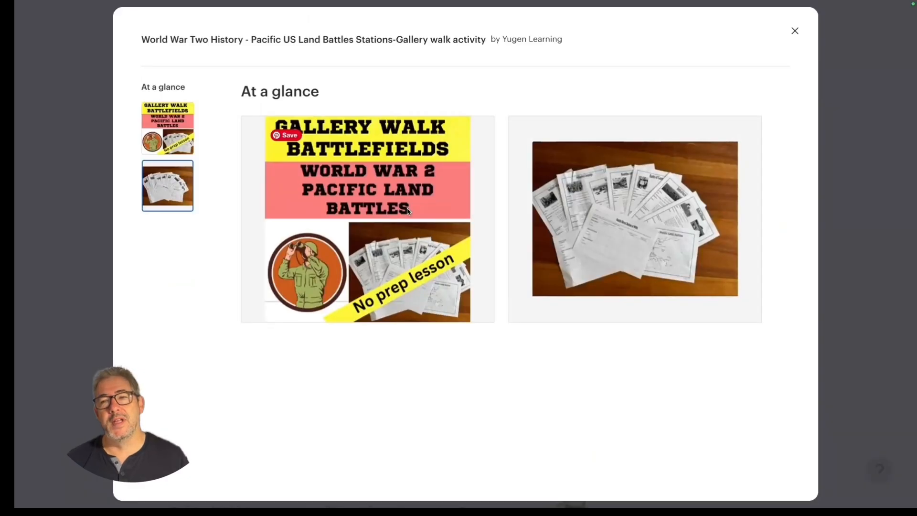
{"action": "key", "text": "Escape"}
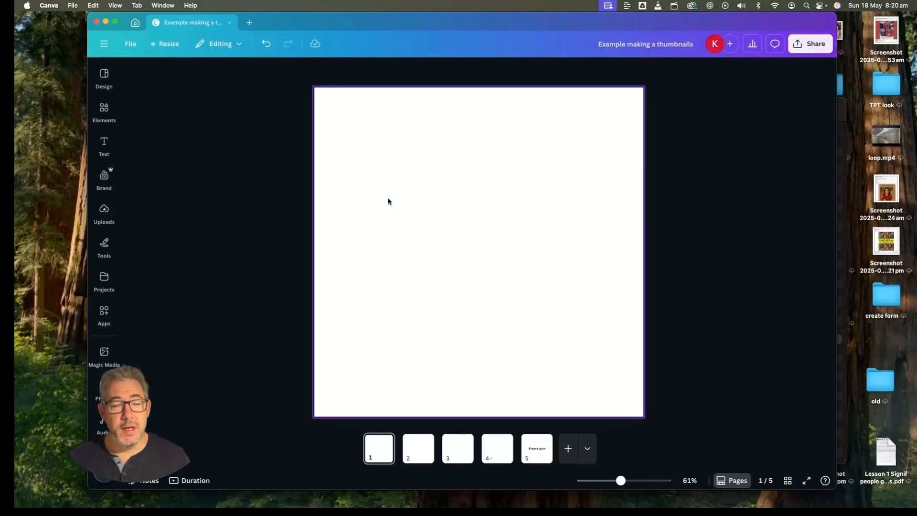
Switch to the thumbnails design in Canva and look through its five pages, ending on page 1
{"action": "left_click", "coordinate": [419, 449]}
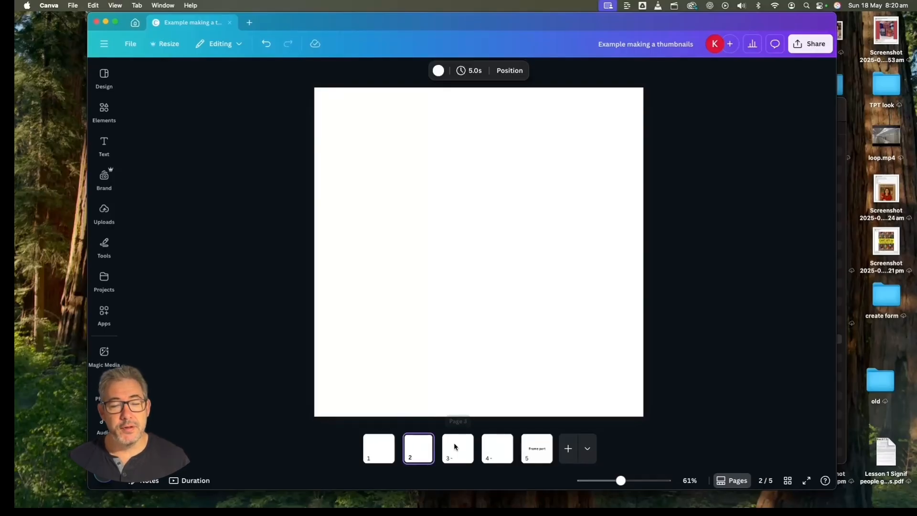
{"action": "left_click", "coordinate": [500, 448]}
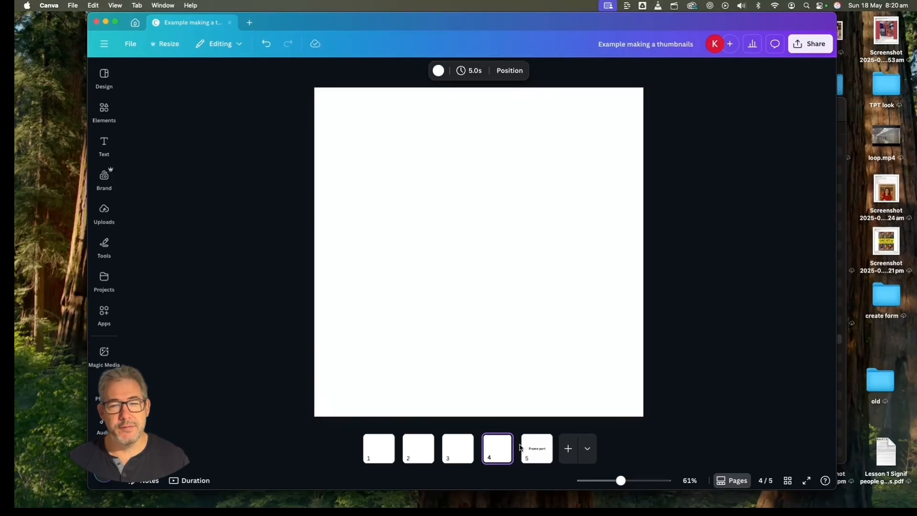
{"action": "left_click", "coordinate": [522, 448]}
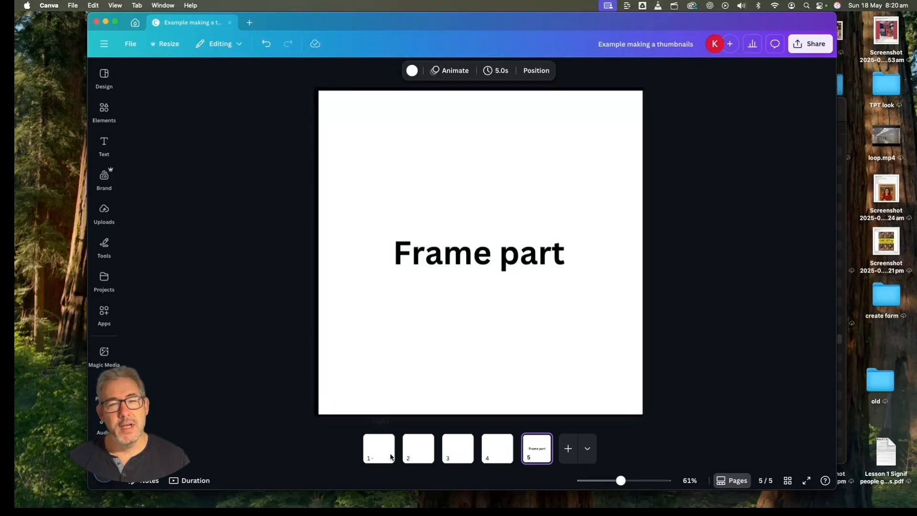
{"action": "left_click", "coordinate": [391, 457]}
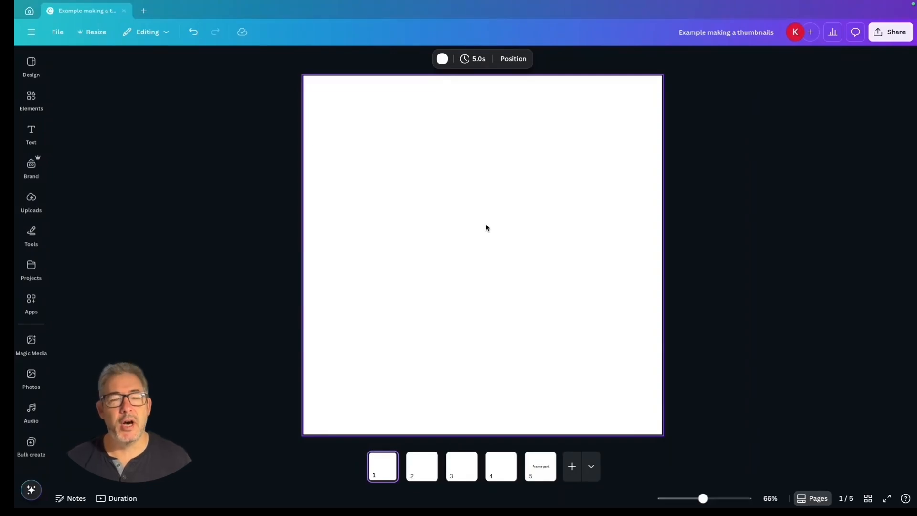
Add a black rectangle as a full-width band along page 1's upper edge and duplicate it along the lower edge
{"action": "left_click", "coordinate": [31, 99]}
{"action": "type", "text": "rect"}
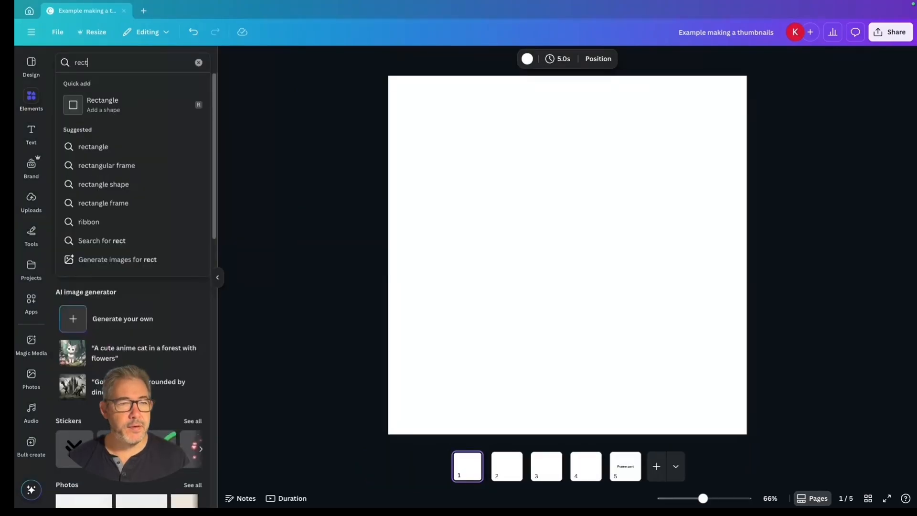
{"action": "key", "text": "Return"}
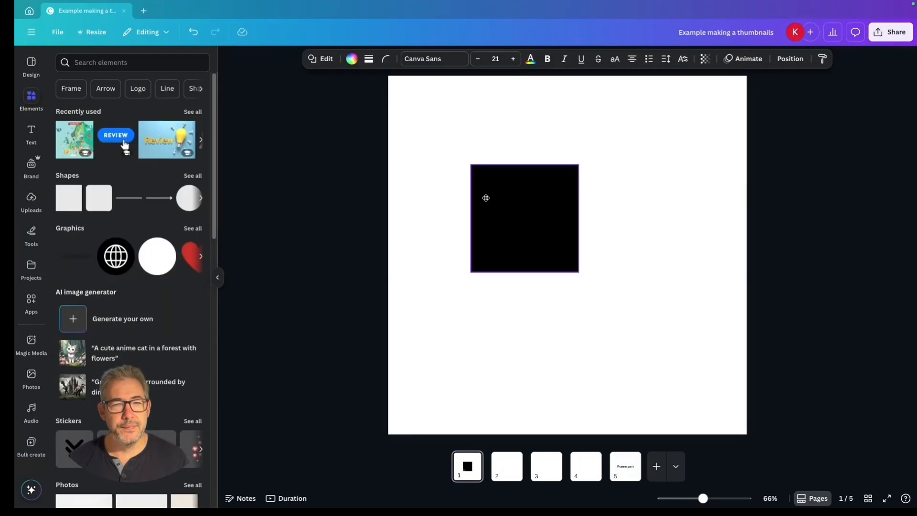
{"action": "left_click_drag", "start_coordinate": [746, 128], "coordinate": [747, 150]}
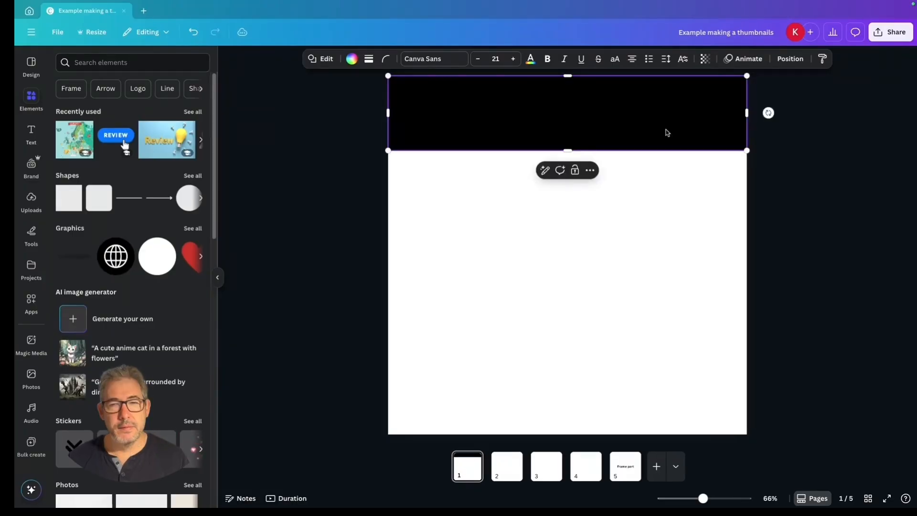
{"action": "left_click_drag", "start_coordinate": [668, 132], "coordinate": [656, 415]}
Fill the upper band on page 1 with yellow #E5E850
{"action": "left_click", "coordinate": [412, 90]}
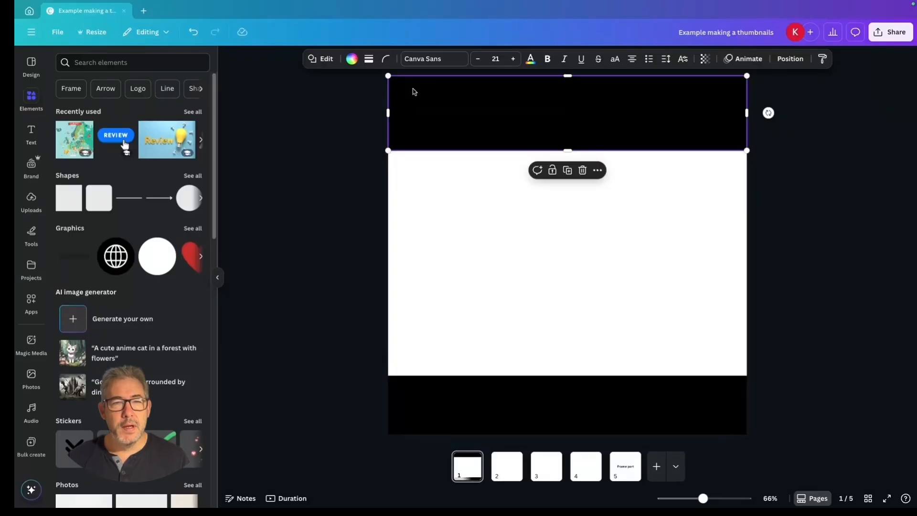
{"action": "left_click", "coordinate": [354, 59]}
{"action": "left_click", "coordinate": [144, 386]}
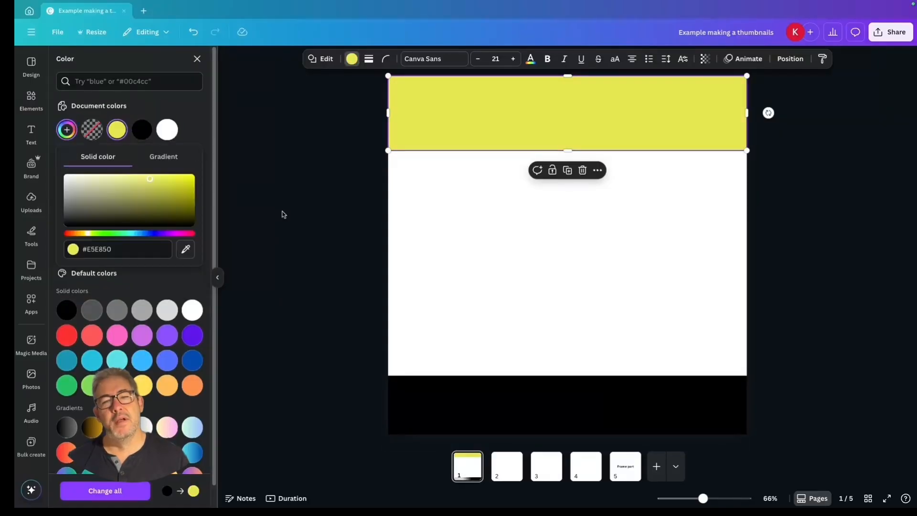
{"action": "left_click", "coordinate": [334, 212]}
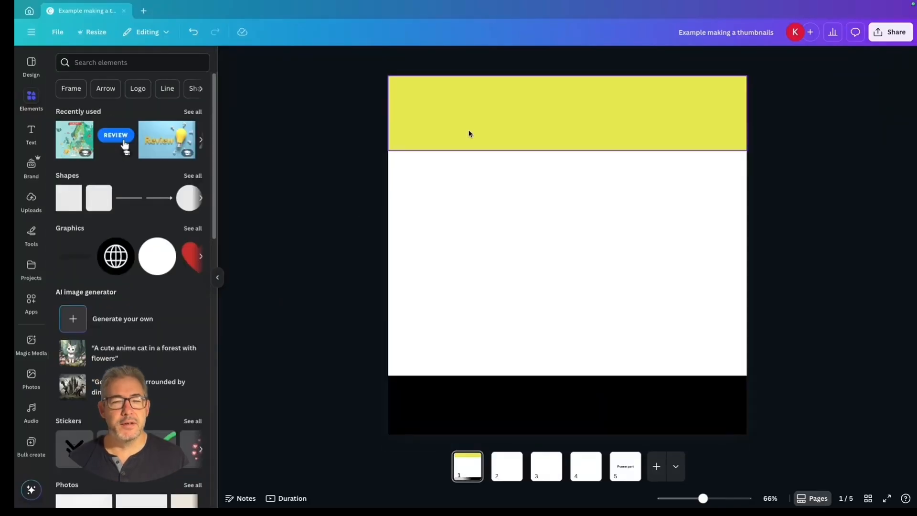
Fill the lower band on page 1 with solid red and resize it to end at the page's lower edge
{"action": "left_click", "coordinate": [478, 395]}
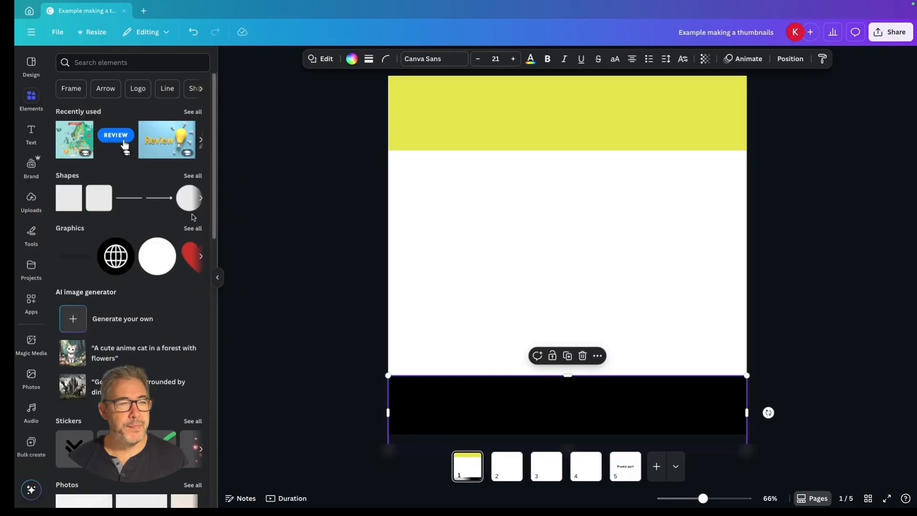
{"action": "left_click", "coordinate": [363, 59]}
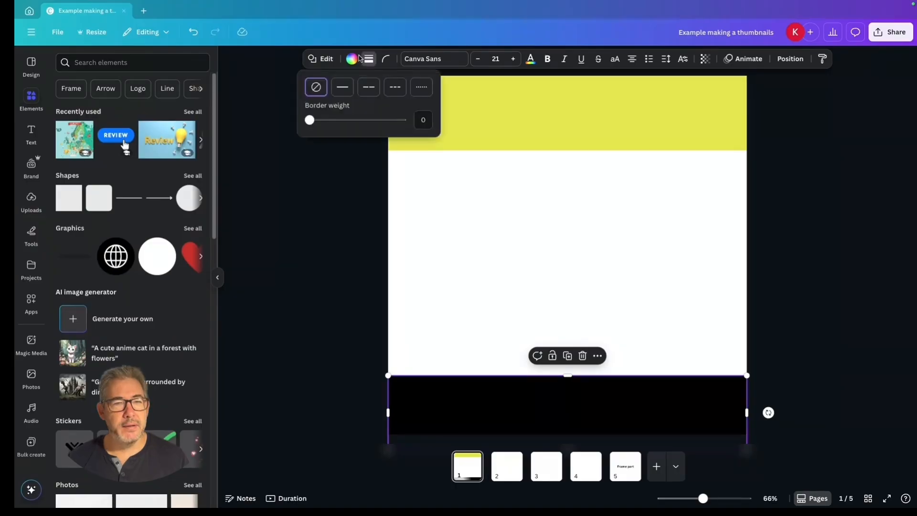
{"action": "left_click", "coordinate": [352, 58]}
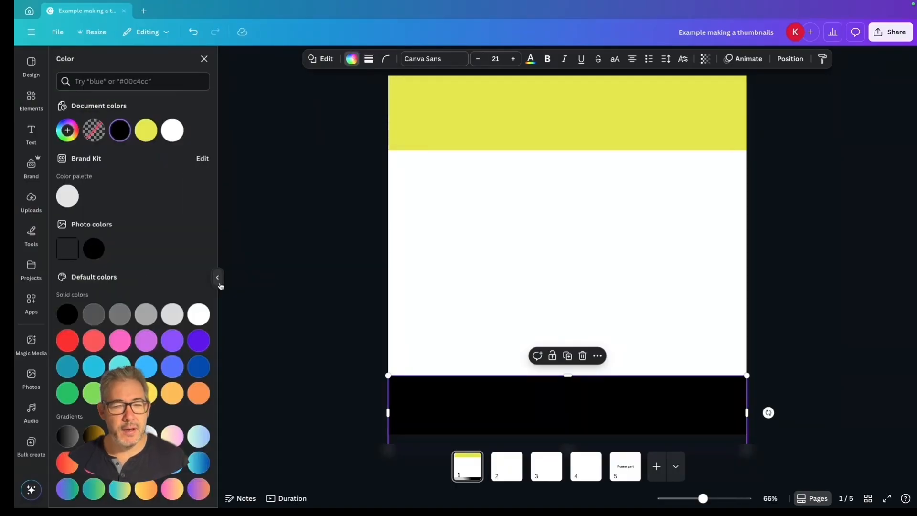
{"action": "left_click", "coordinate": [68, 340]}
{"action": "left_click", "coordinate": [499, 460]}
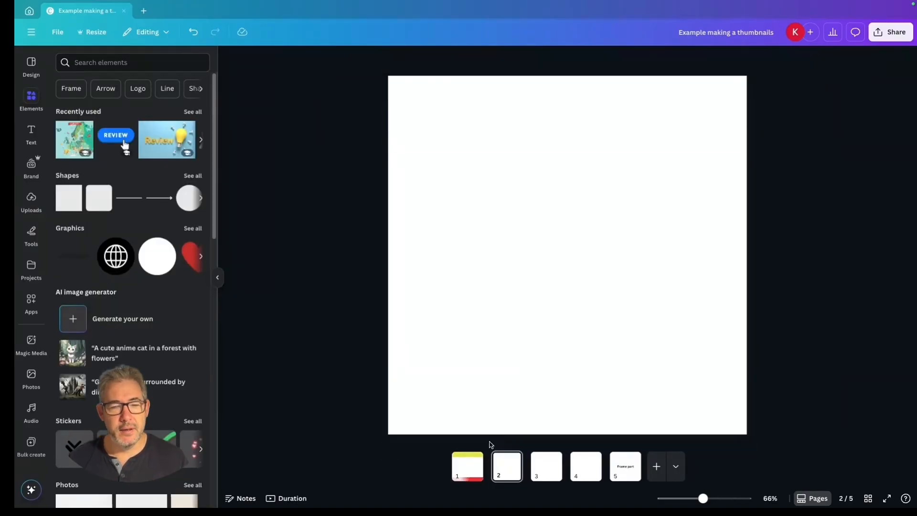
{"action": "left_click", "coordinate": [468, 464]}
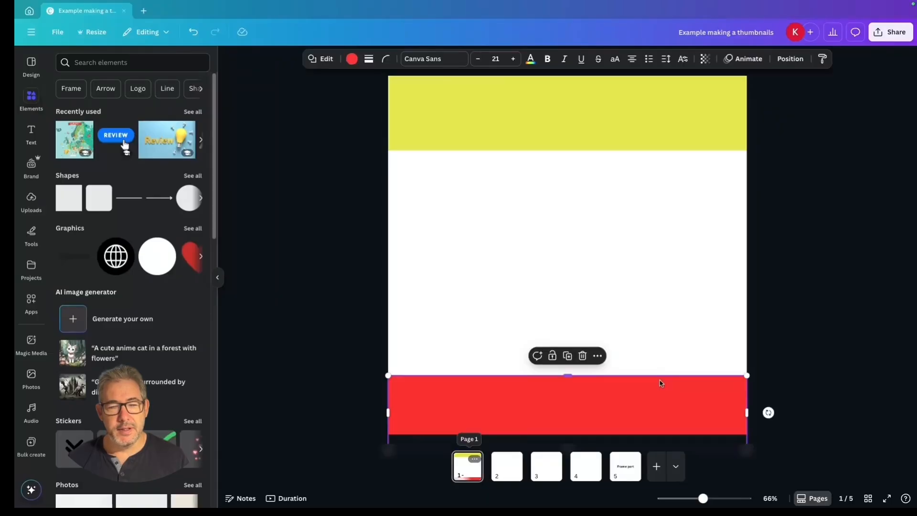
{"action": "left_click_drag", "start_coordinate": [568, 377], "coordinate": [580, 390]}
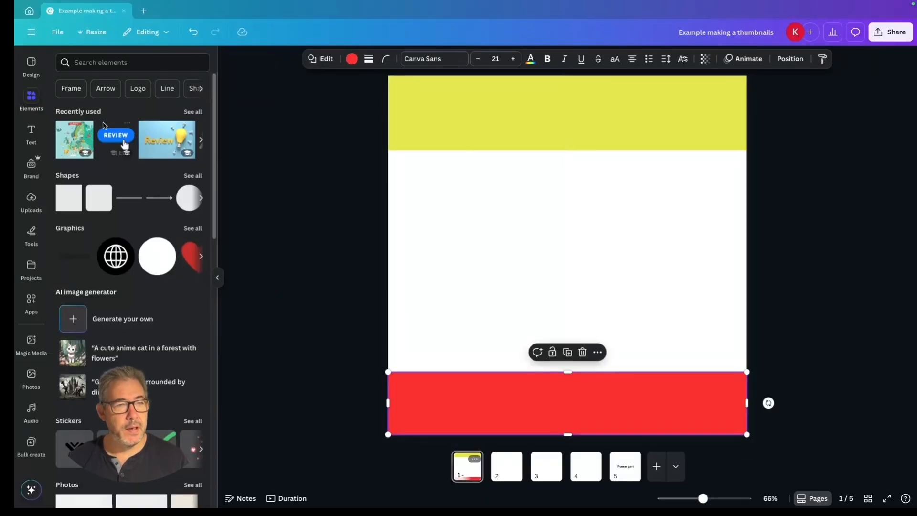
Add a block arrow shape with a flat back from the shapes library to page 1 and rotate it to point roughly downward
{"action": "left_click", "coordinate": [92, 64]}
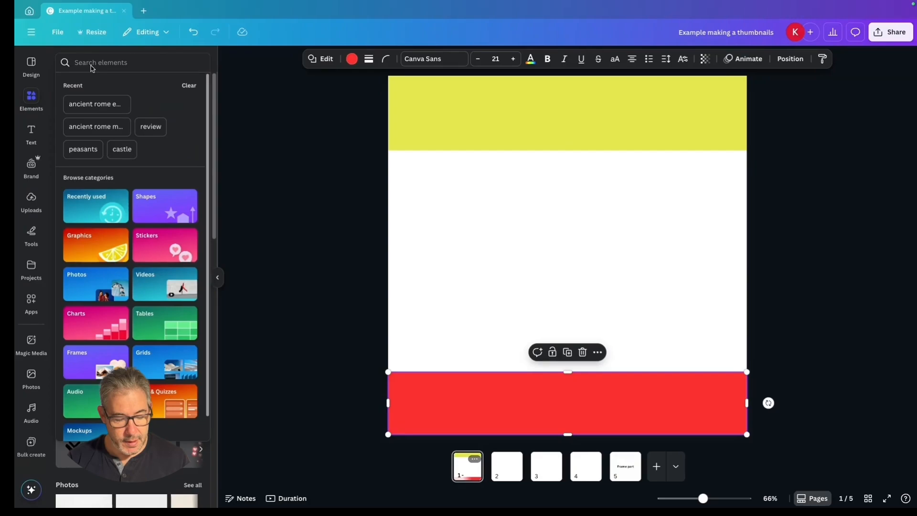
{"action": "type", "text": "arrow"}
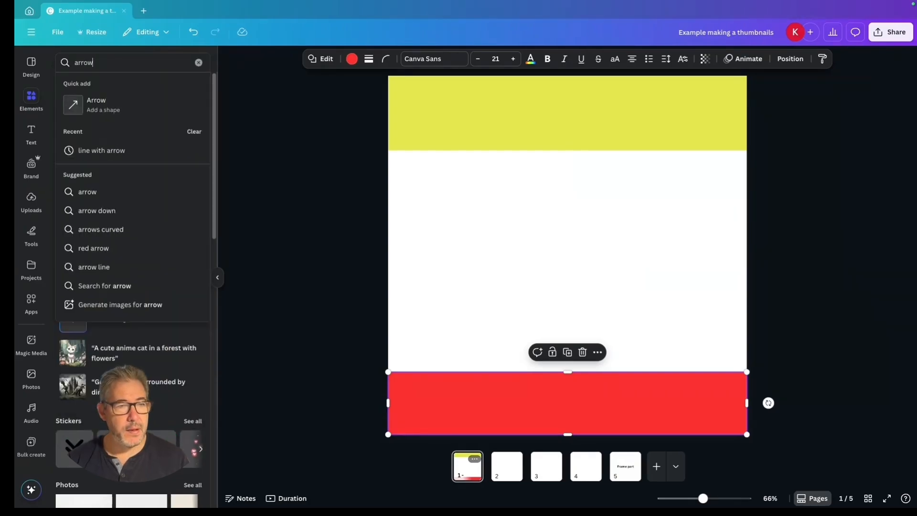
{"action": "key", "text": "Return"}
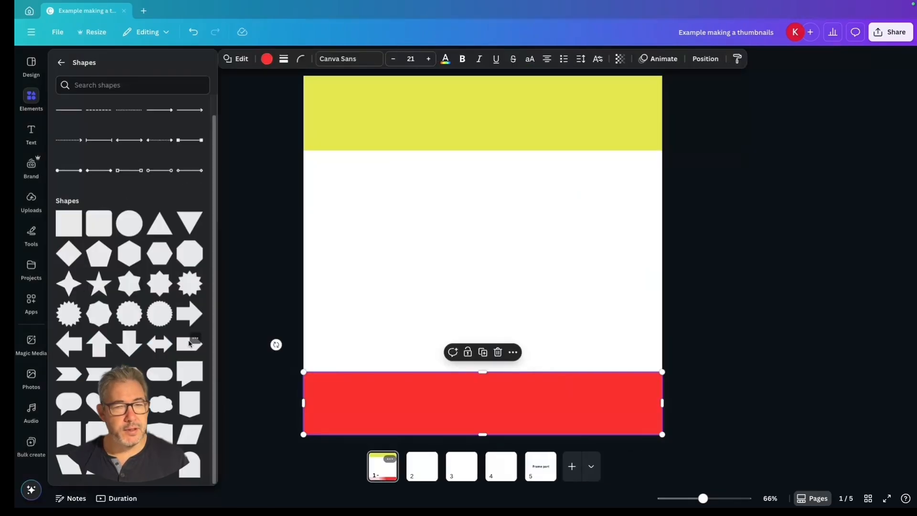
{"action": "left_click", "coordinate": [189, 343]}
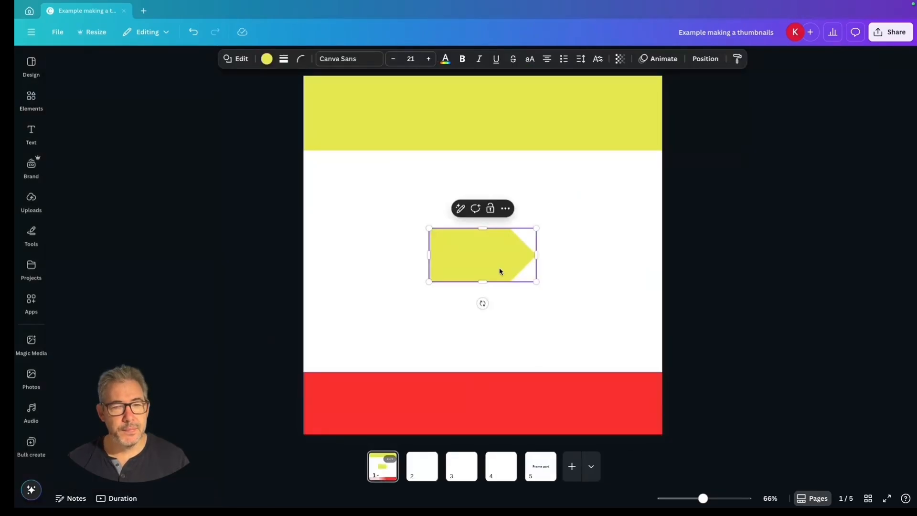
{"action": "left_click_drag", "start_coordinate": [479, 305], "coordinate": [431, 264]}
Reduce the yellow header band's height to about 1.8, keeping its full width
{"action": "left_click", "coordinate": [454, 114]}
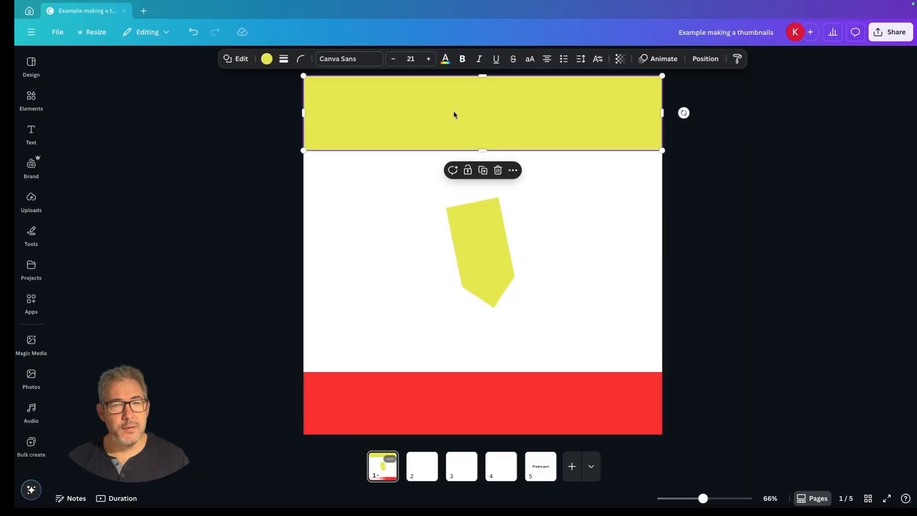
{"action": "left_click_drag", "start_coordinate": [482, 151], "coordinate": [484, 129]}
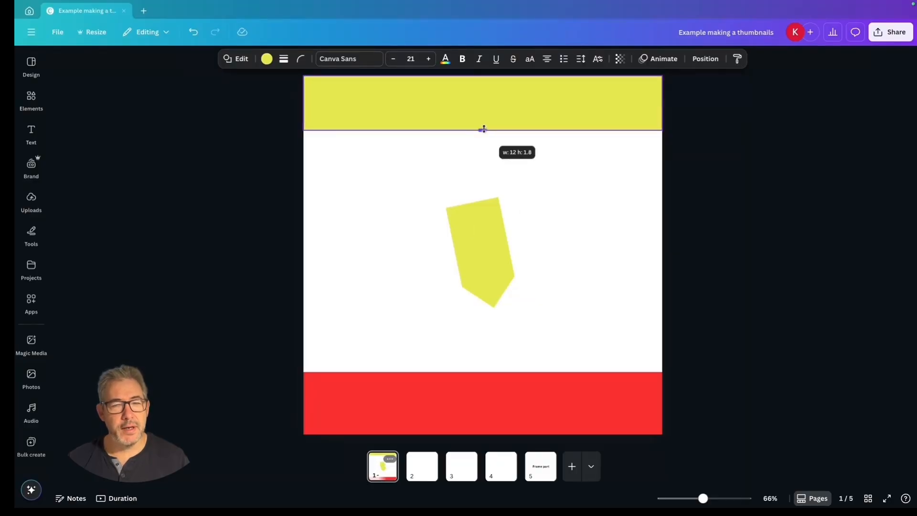
Straighten the yellow pointed shape to point directly down, move it beneath the header's right part, and make it wider and shorter
{"action": "left_click", "coordinate": [440, 266]}
{"action": "left_click_drag", "start_coordinate": [440, 266], "coordinate": [469, 225]}
{"action": "left_click_drag", "start_coordinate": [531, 234], "coordinate": [573, 223]}
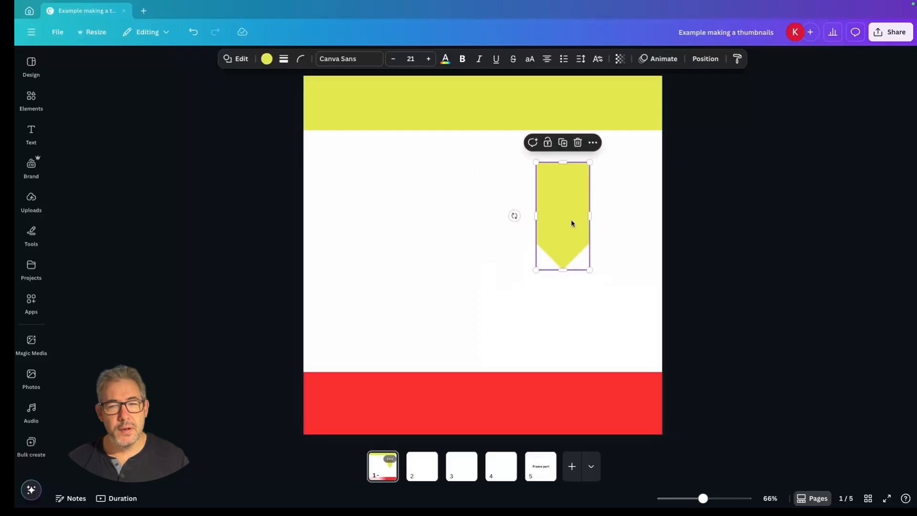
Add a heading reading "Gallery Walk" over the yellow header band
{"action": "left_click", "coordinate": [376, 106]}
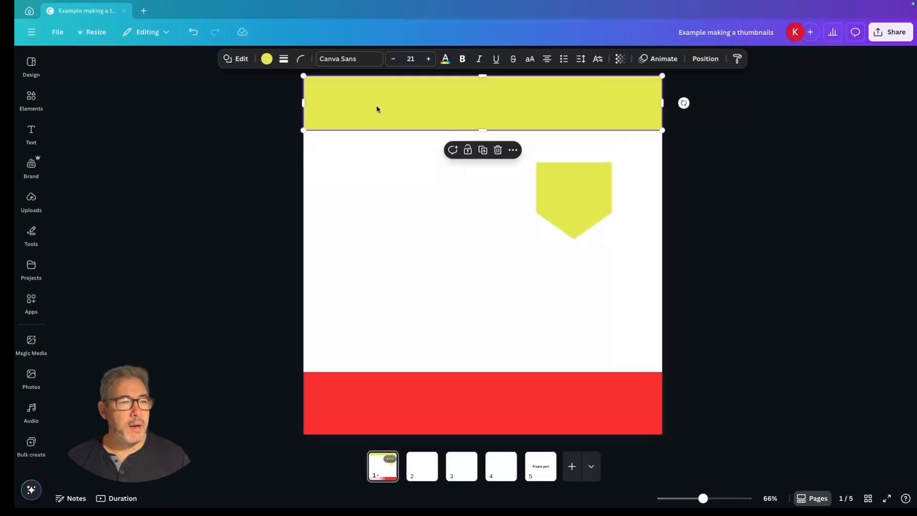
{"action": "left_click", "coordinate": [31, 136]}
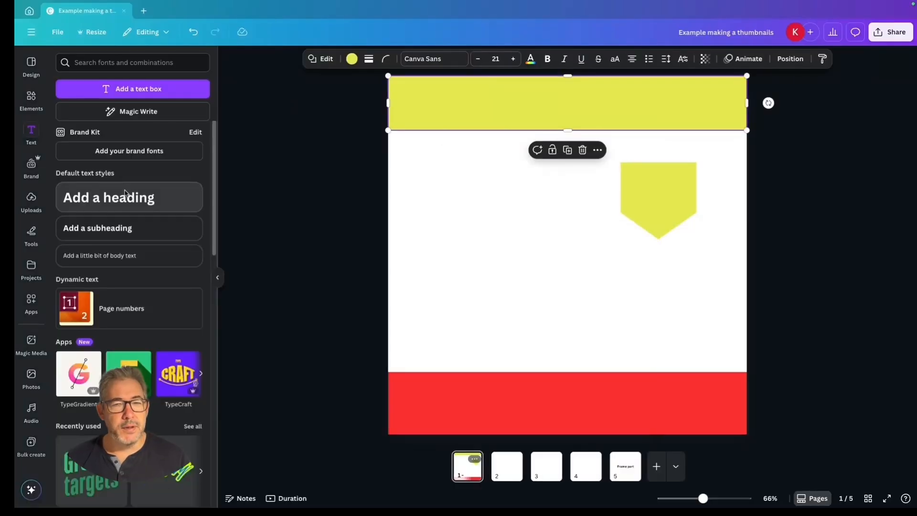
{"action": "left_click", "coordinate": [126, 193]}
{"action": "double_click", "coordinate": [544, 101]}
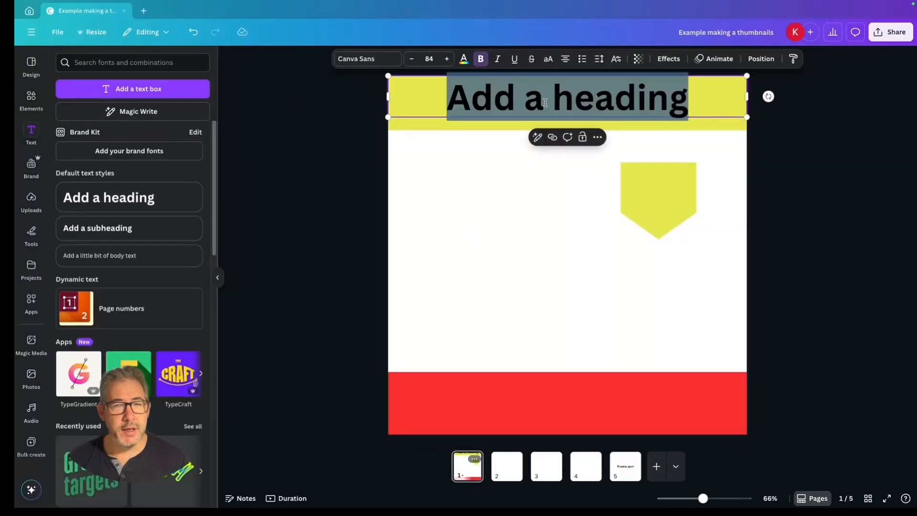
{"action": "type", "text": "Gallery Walk"}
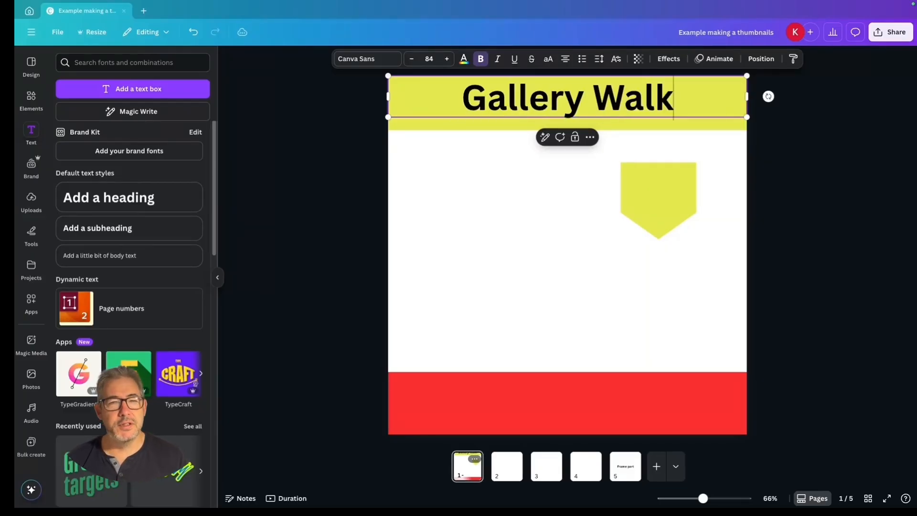
Set the "Gallery Walk" heading in League Spartan and centre it within the yellow band
{"action": "key", "text": "super+a"}
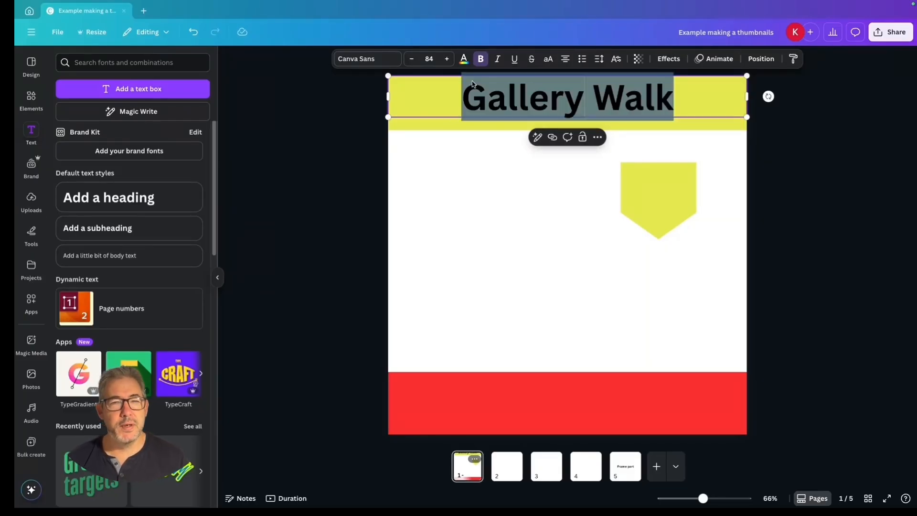
{"action": "left_click", "coordinate": [367, 58]}
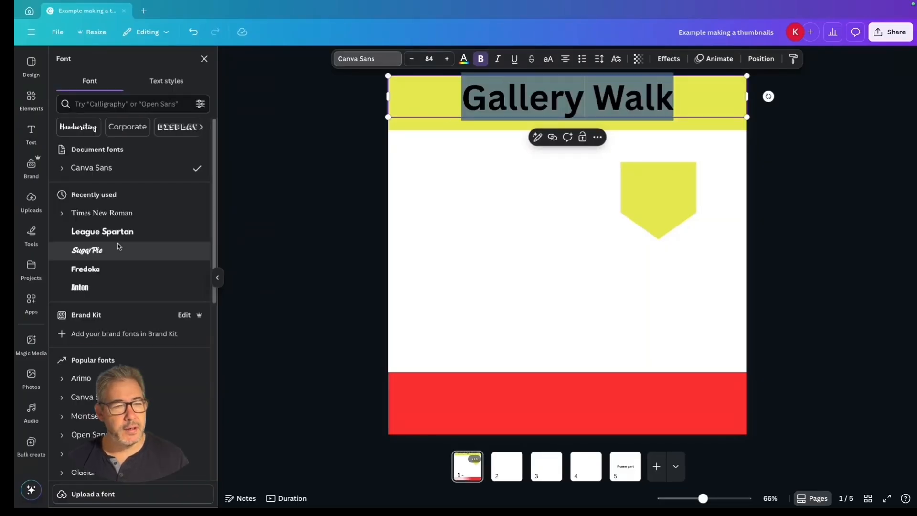
{"action": "left_click", "coordinate": [102, 231]}
{"action": "left_click_drag", "start_coordinate": [507, 99], "coordinate": [507, 113]}
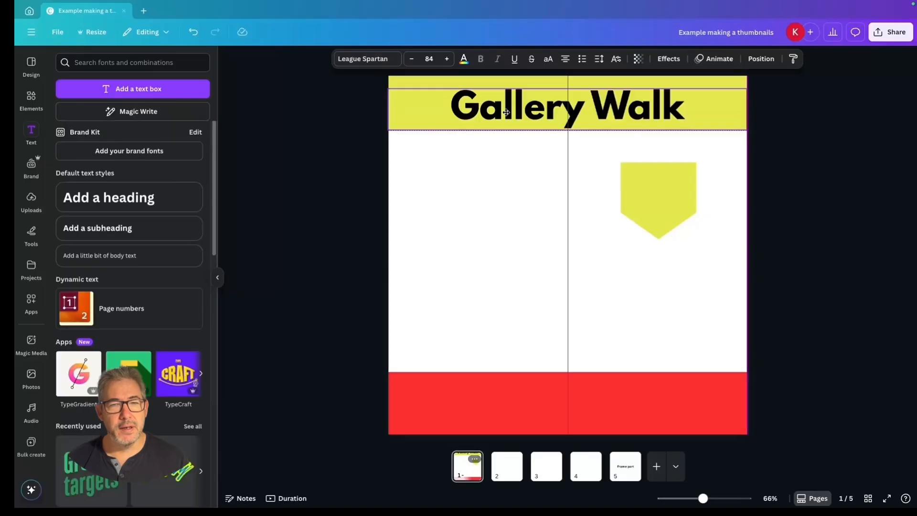
{"action": "left_click_drag", "start_coordinate": [617, 106], "coordinate": [602, 98]}
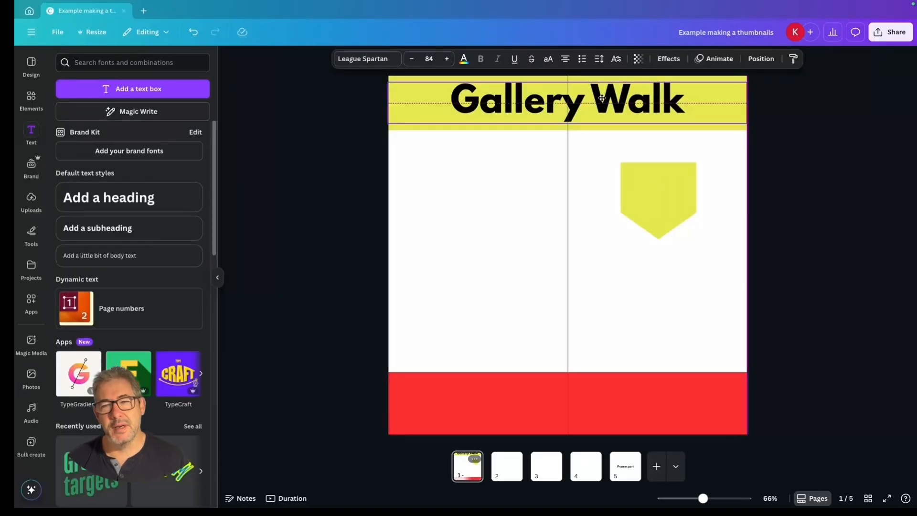
{"action": "left_click", "coordinate": [326, 192]}
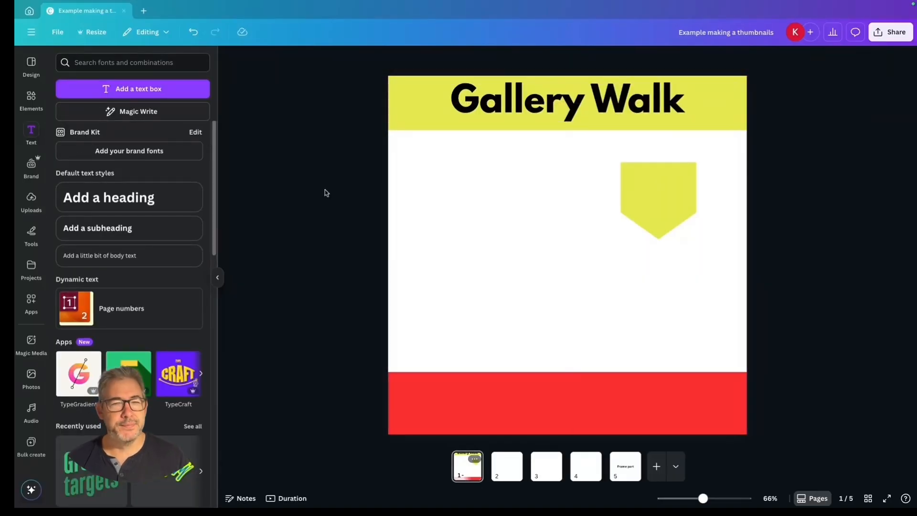
Move the yellow pointed shape up to overlap the lower edge of the header band near its right end
{"action": "left_click", "coordinate": [416, 128]}
{"action": "left_click_drag", "start_coordinate": [651, 217], "coordinate": [684, 179]}
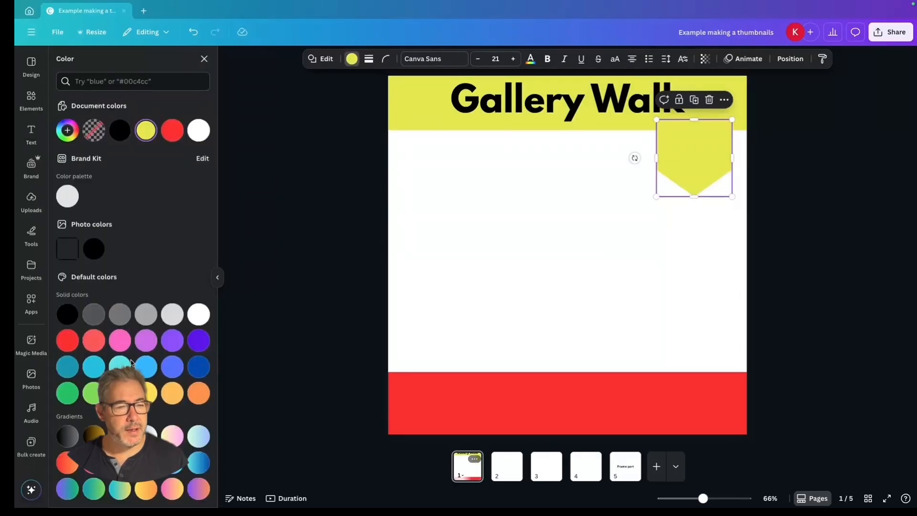
Recolour the yellow pointed shape below the header to the default bright green
{"action": "left_click", "coordinate": [94, 394]}
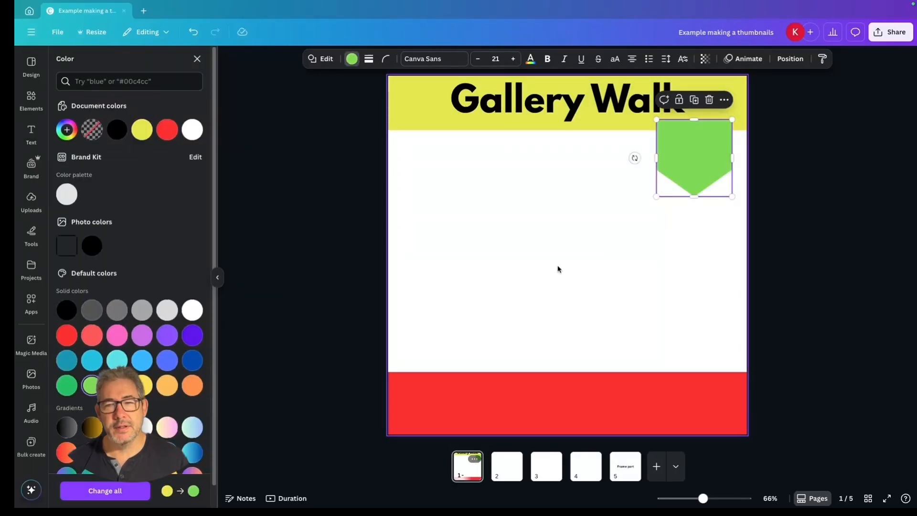
Enlarge the "Gallery Walk" heading to font size 103 and shift it slightly up within the yellow band
{"action": "left_click", "coordinate": [474, 98]}
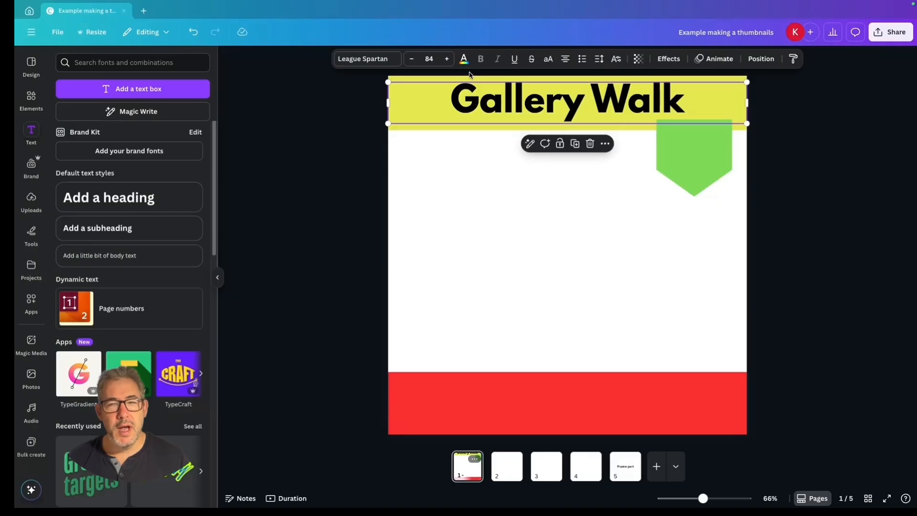
{"action": "left_click", "coordinate": [447, 58]}
{"action": "left_click", "coordinate": [447, 59]}
{"action": "left_click", "coordinate": [447, 58]}
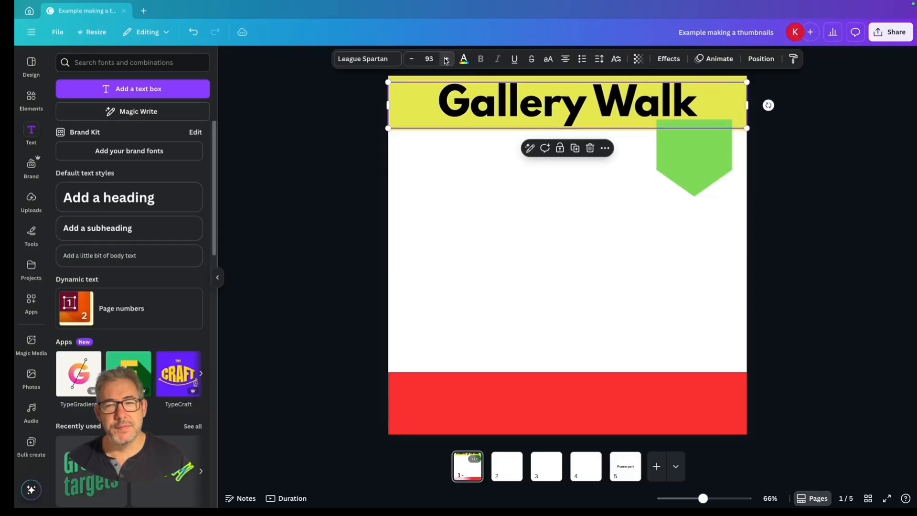
{"action": "left_click", "coordinate": [447, 59]}
{"action": "left_click", "coordinate": [338, 197]}
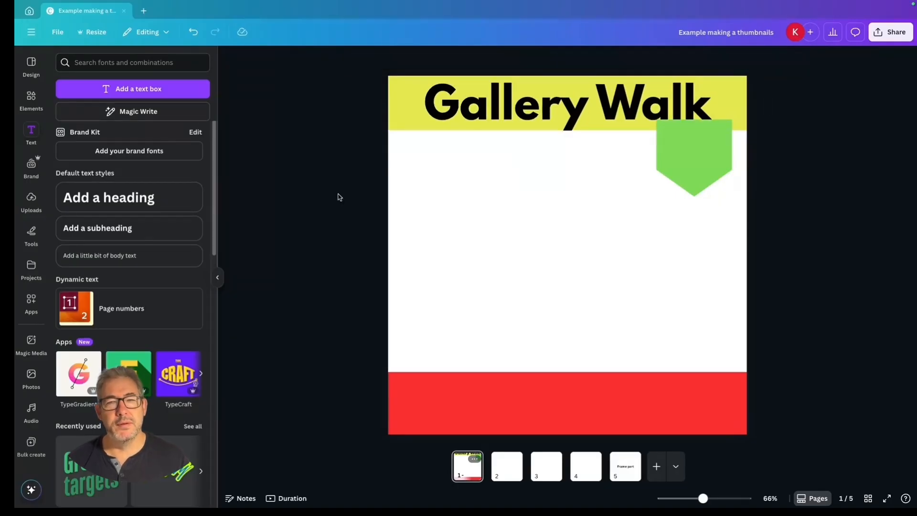
{"action": "left_click", "coordinate": [516, 101]}
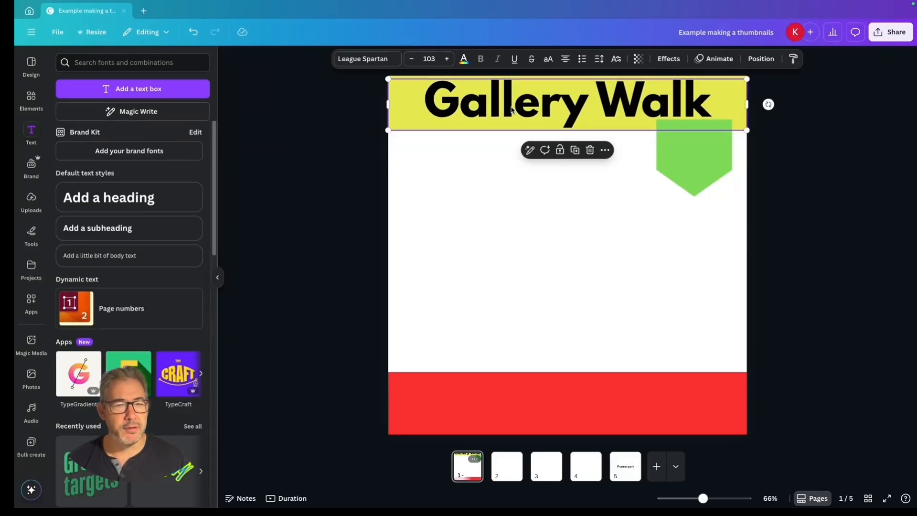
{"action": "left_click", "coordinate": [336, 242]}
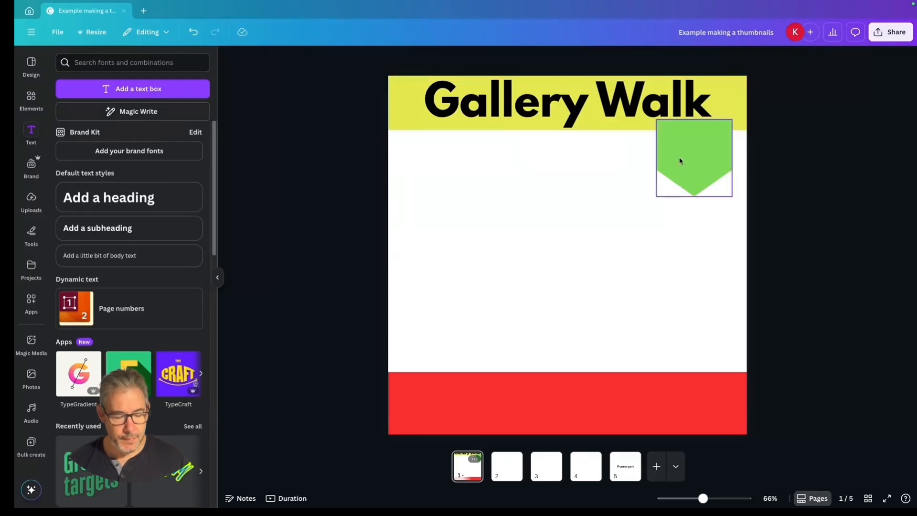
Duplicate the green pointed shape into three slimmer copies pointing right, stacked along the page's left edge
{"action": "left_click", "coordinate": [681, 161]}
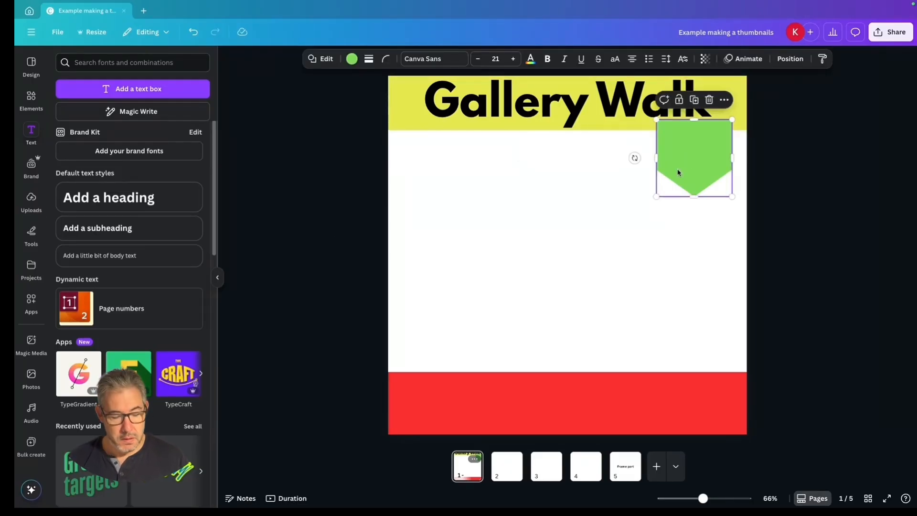
{"action": "left_click_drag", "start_coordinate": [679, 172], "coordinate": [456, 251]}
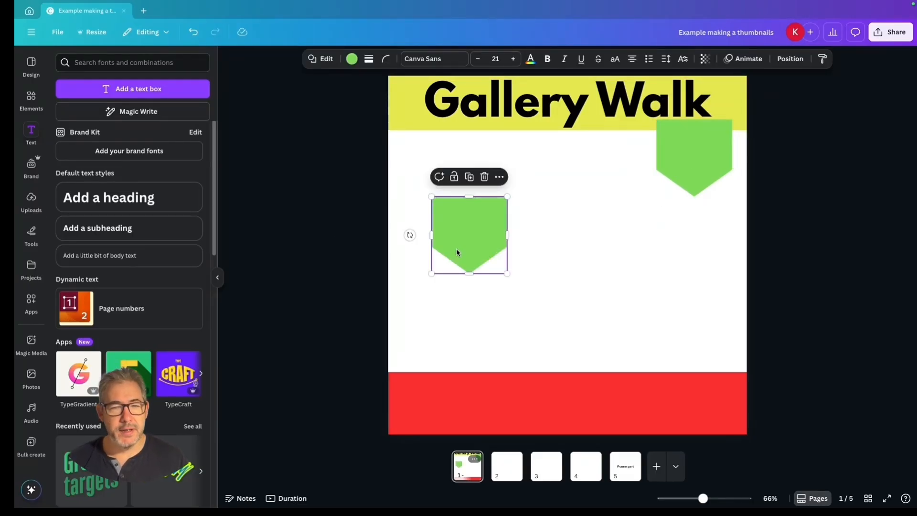
{"action": "left_click_drag", "start_coordinate": [409, 234], "coordinate": [441, 278]}
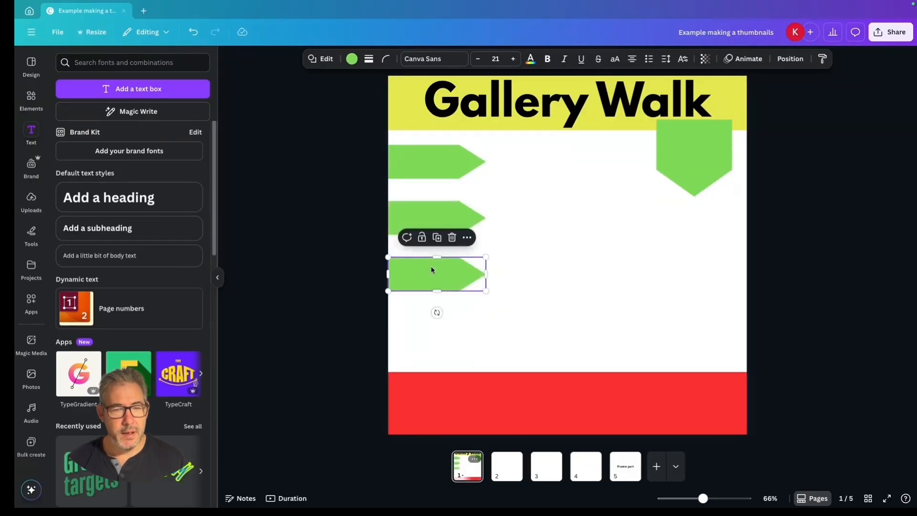
Widen the three right-pointing arrows equally to a width of about 3.9, keeping their tips aligned
{"action": "left_click", "coordinate": [456, 166]}
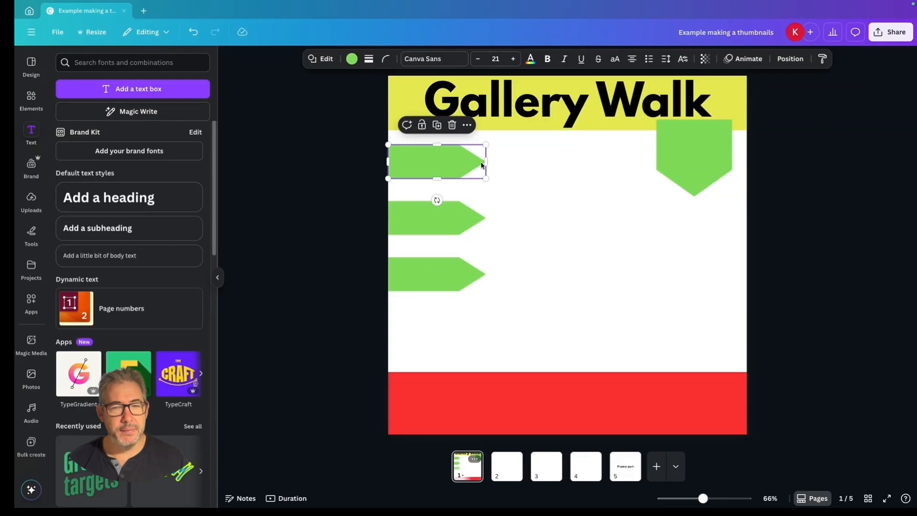
{"action": "left_click_drag", "start_coordinate": [486, 162], "coordinate": [506, 162]}
{"action": "left_click", "coordinate": [473, 219]}
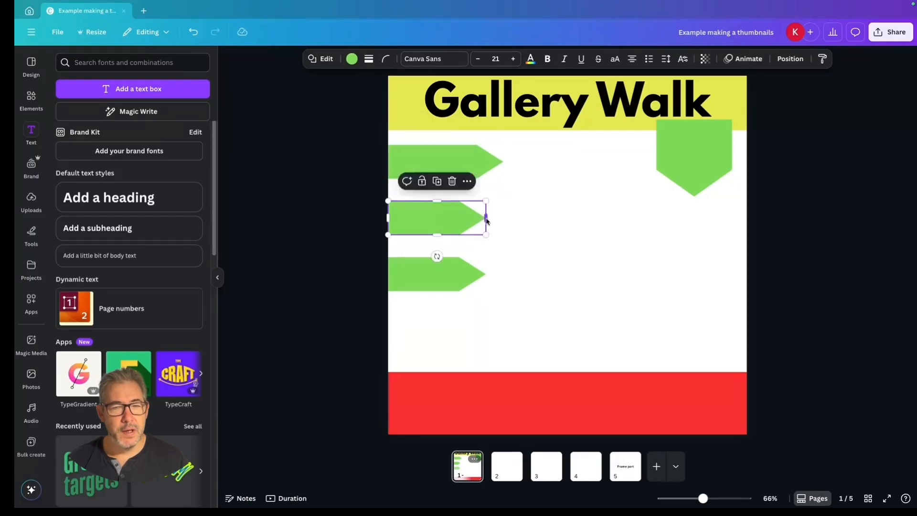
{"action": "left_click_drag", "start_coordinate": [487, 221], "coordinate": [503, 221]}
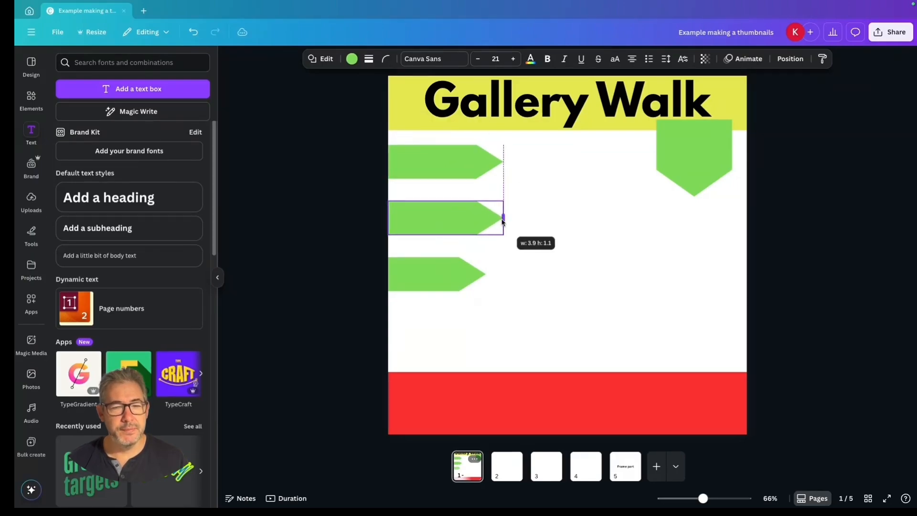
{"action": "left_click", "coordinate": [480, 275]}
{"action": "left_click_drag", "start_coordinate": [486, 274], "coordinate": [503, 277]}
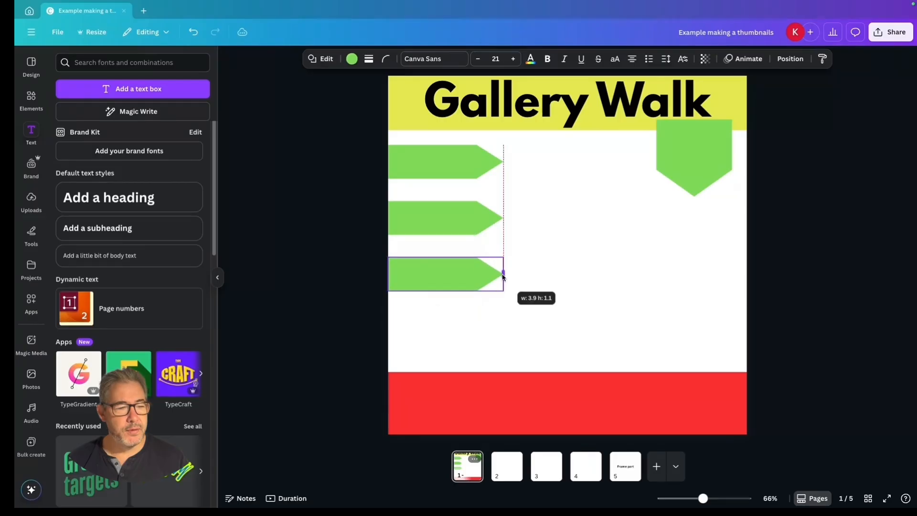
Recolour the three arrows from top to bottom light lime green, pink and turquoise
{"action": "left_click", "coordinate": [430, 161]}
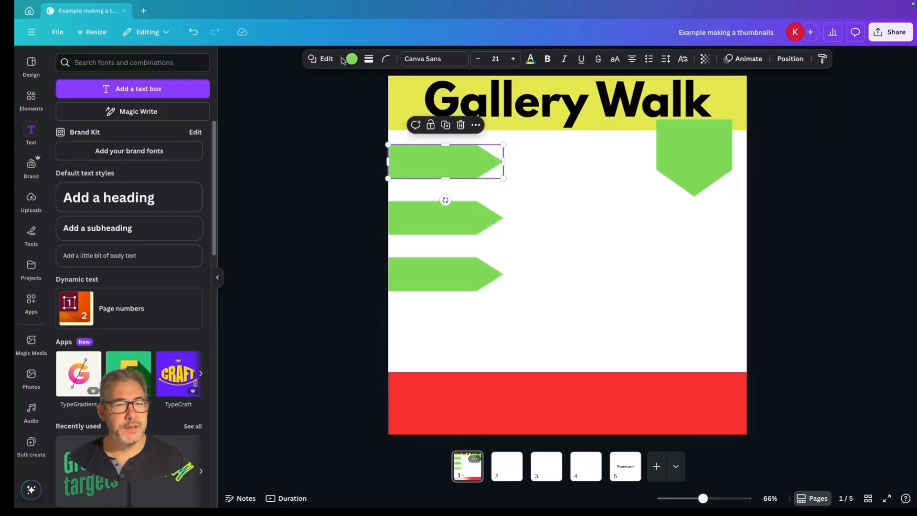
{"action": "left_click", "coordinate": [352, 59]}
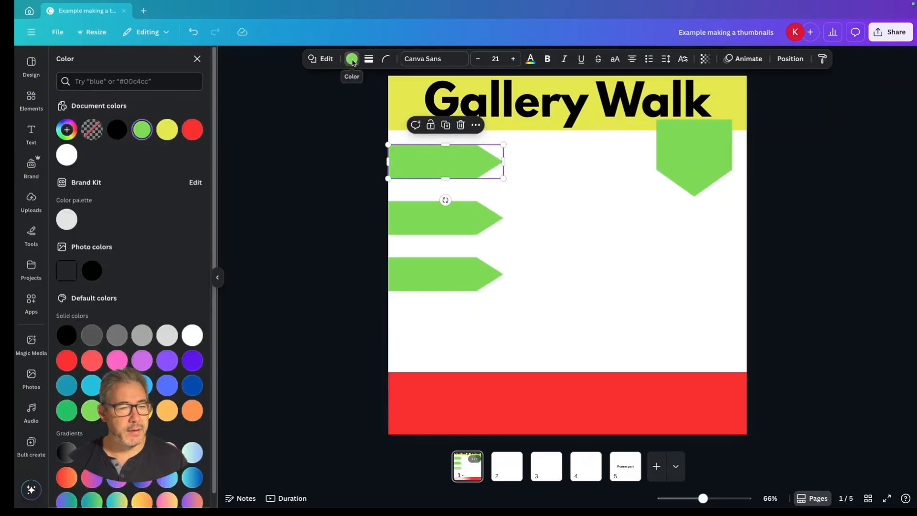
{"action": "left_click", "coordinate": [91, 410]}
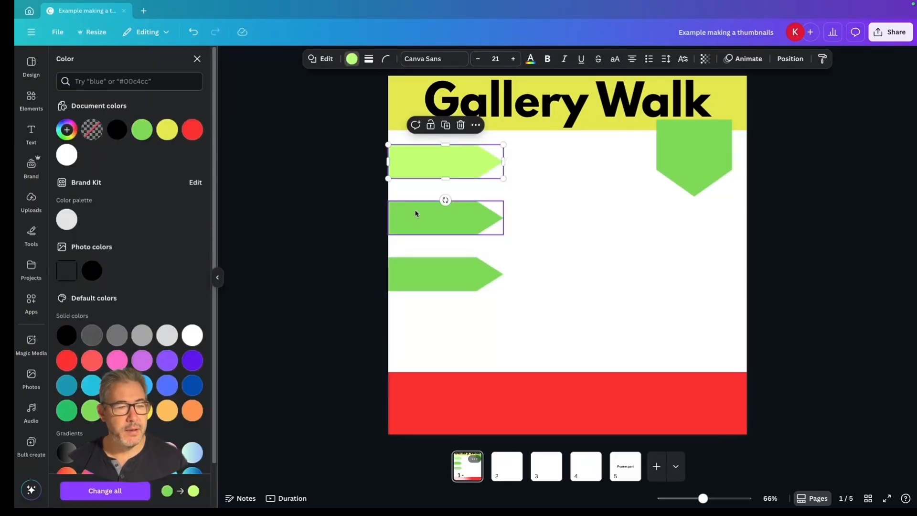
{"action": "left_click", "coordinate": [416, 211]}
{"action": "left_click", "coordinate": [117, 361]}
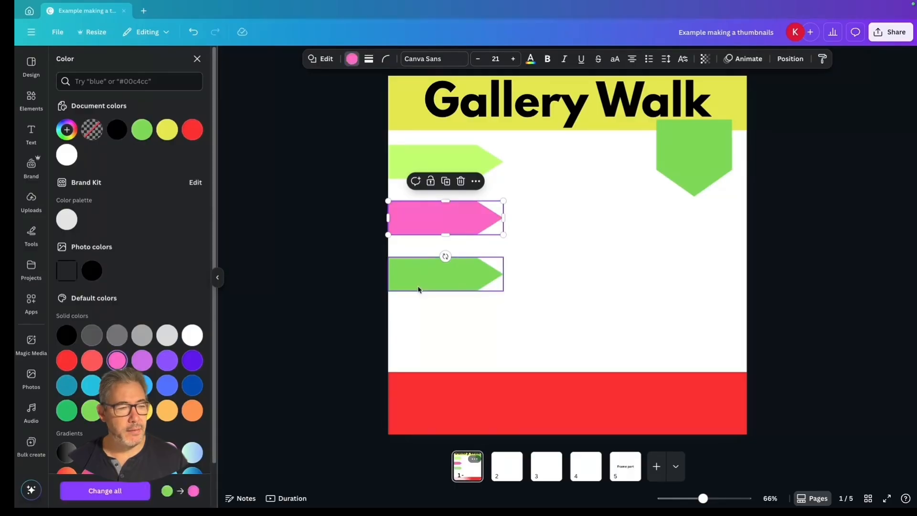
{"action": "left_click", "coordinate": [418, 289]}
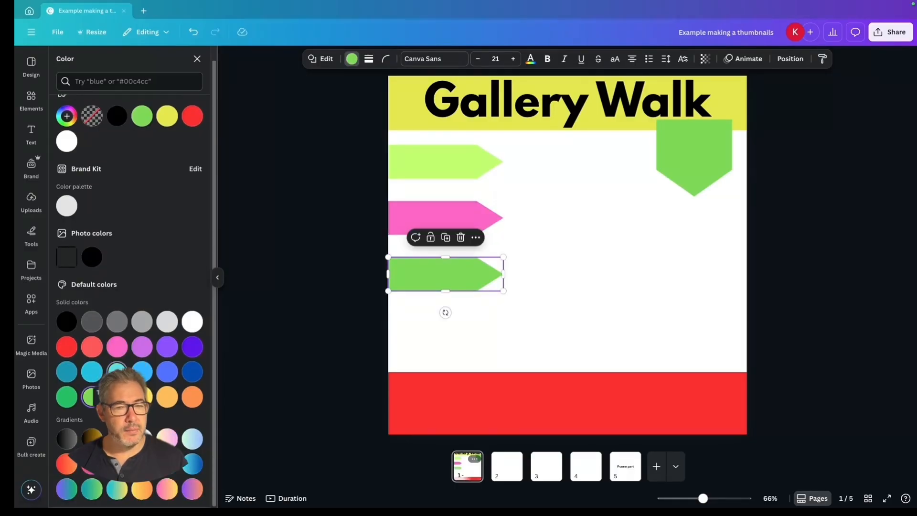
{"action": "left_click", "coordinate": [118, 372]}
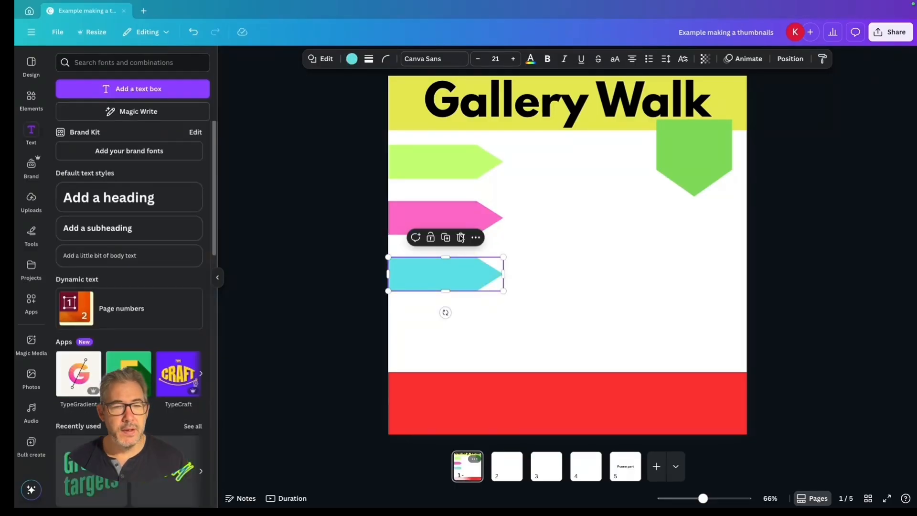
Move the turquoise arrow slightly down and shorten the red footer band a little from its upper edge
{"action": "left_click_drag", "start_coordinate": [445, 283], "coordinate": [447, 286]}
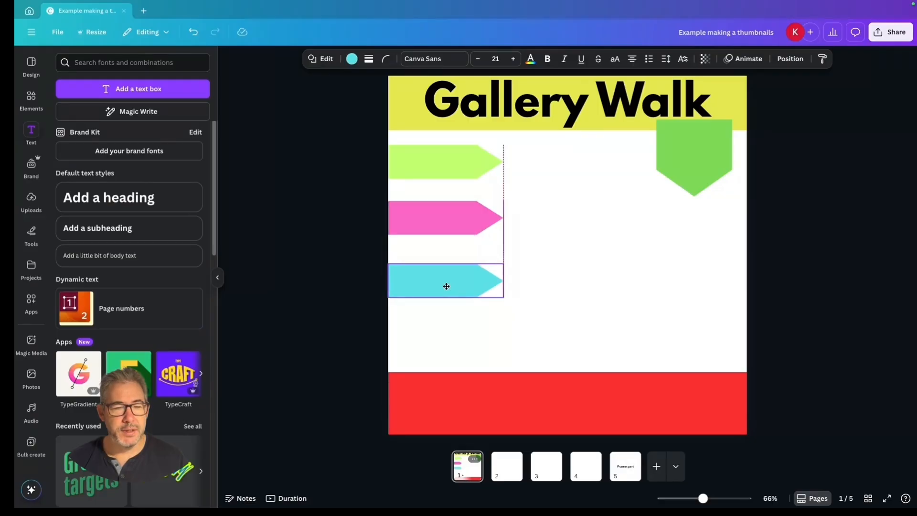
{"action": "left_click", "coordinate": [569, 375]}
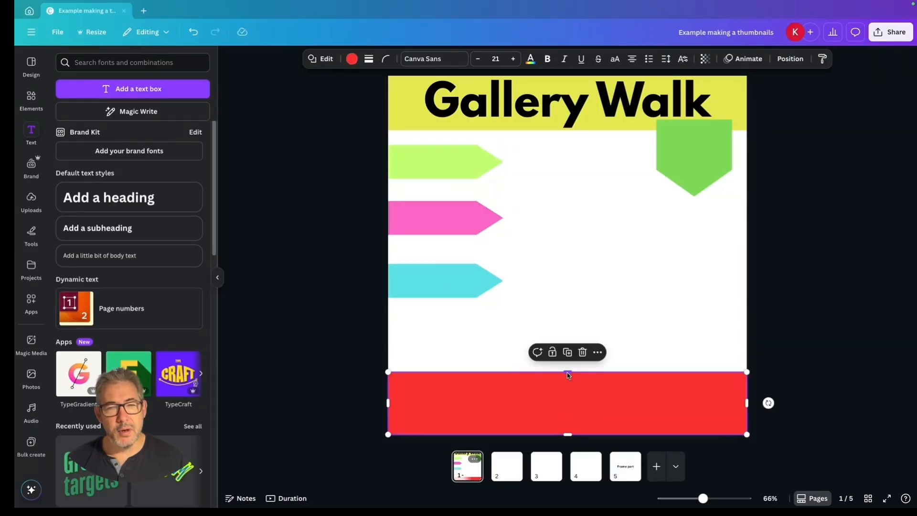
{"action": "left_click_drag", "start_coordinate": [569, 375], "coordinate": [568, 381]}
Copy the "Gallery Walk" heading onto the red footer band and change its text to "Pacific Theater: Land Battles"
{"action": "left_click", "coordinate": [553, 114]}
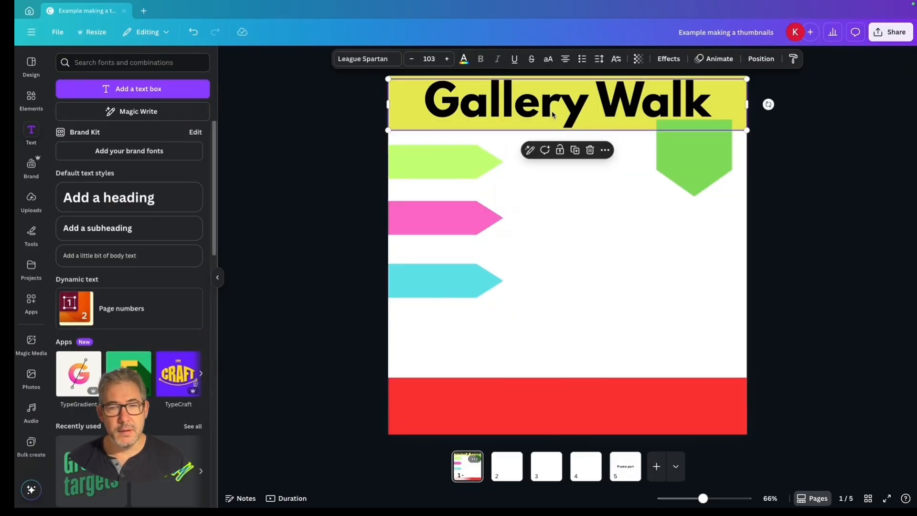
{"action": "left_click_drag", "start_coordinate": [553, 115], "coordinate": [564, 419], "text": "alt"}
{"action": "type", "text": "Pacific T"}
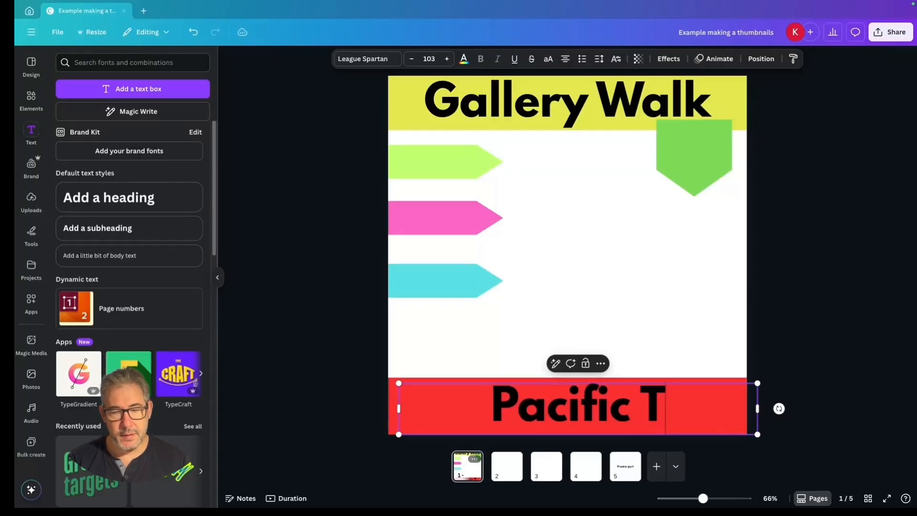
{"action": "type", "text": "heat"}
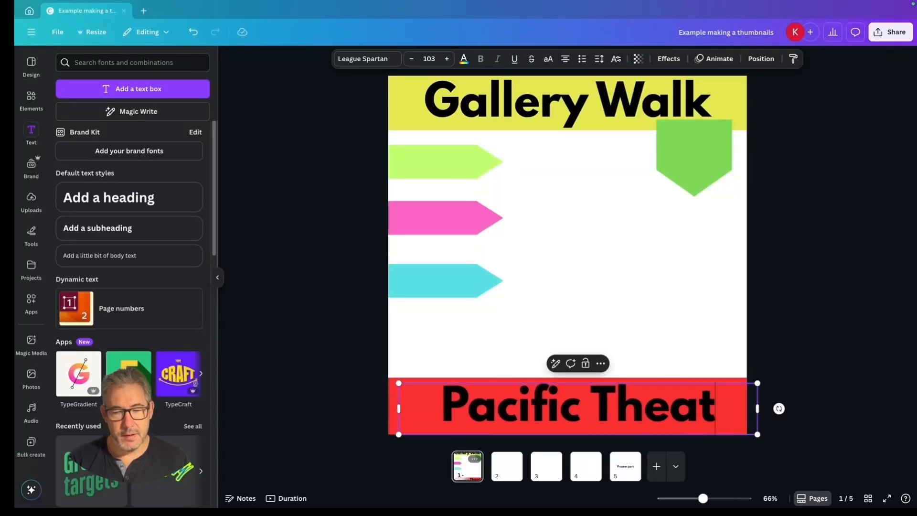
{"action": "type", "text": "er"}
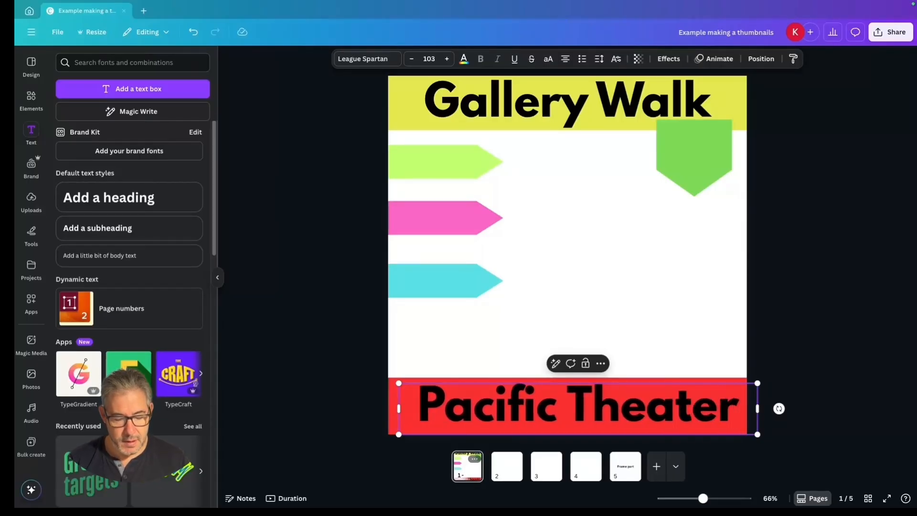
{"action": "type", "text": ":"}
{"action": "type", "text": "Battl"}
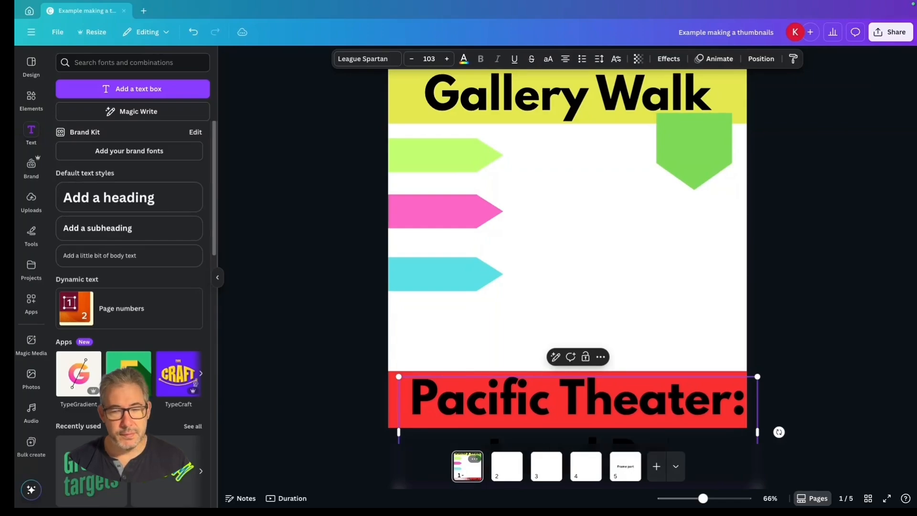
Set the footer text to font size 50 and move it nearer the middle of the red band
{"action": "key", "text": "ctrl+a"}
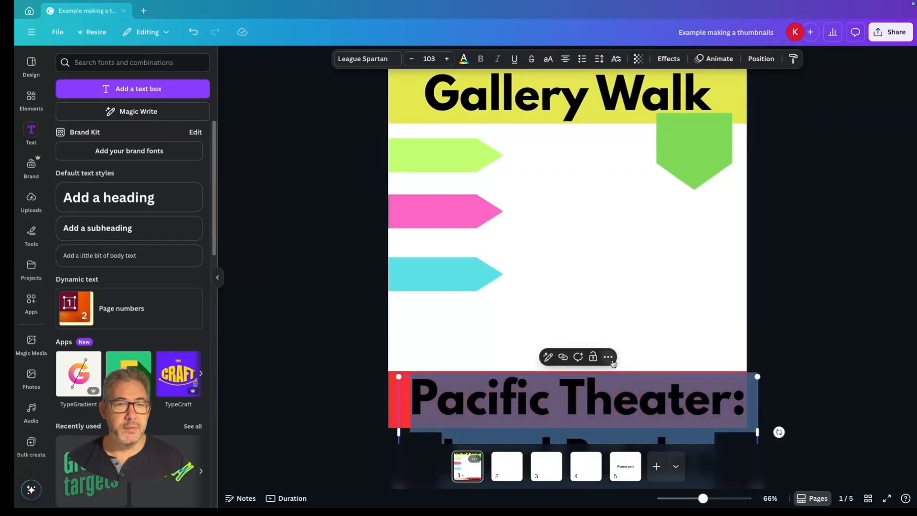
{"action": "left_click", "coordinate": [436, 59]}
{"action": "type", "text": "50"}
{"action": "left_click", "coordinate": [576, 395]}
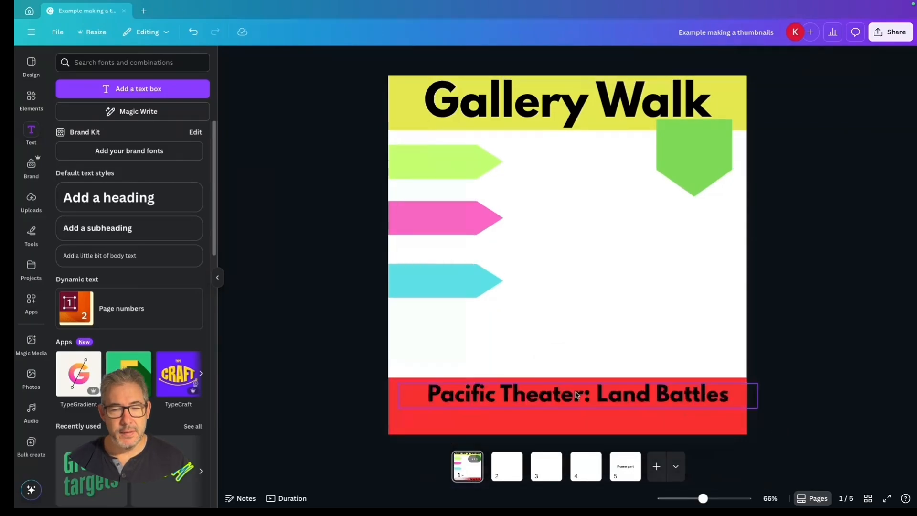
{"action": "left_click_drag", "start_coordinate": [575, 395], "coordinate": [571, 402]}
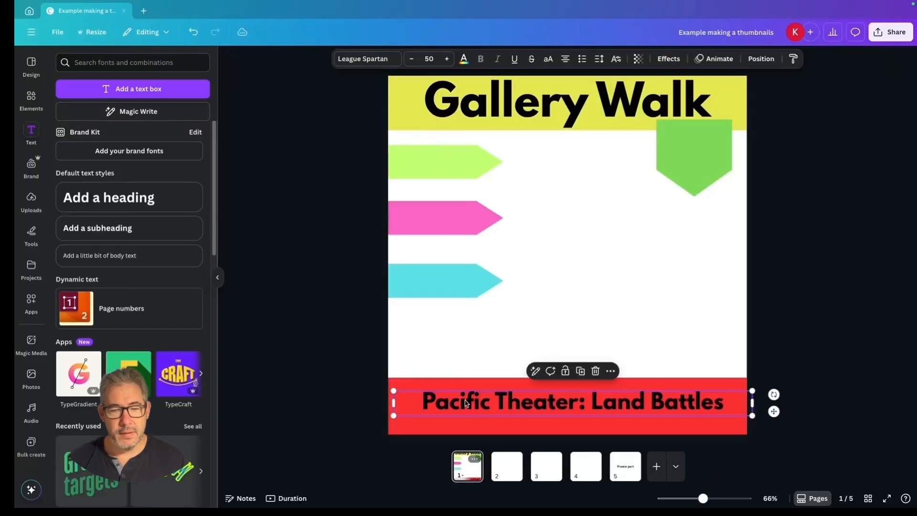
Insert "WW2" before "Pacific Theater: Land Battles" and move the two-line text up to fit the red band
{"action": "left_click", "coordinate": [429, 407]}
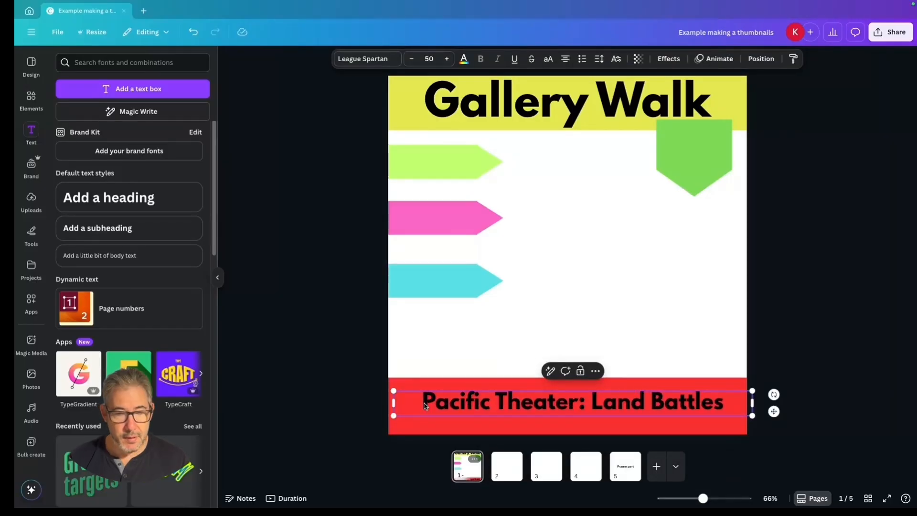
{"action": "type", "text": "WW@"}
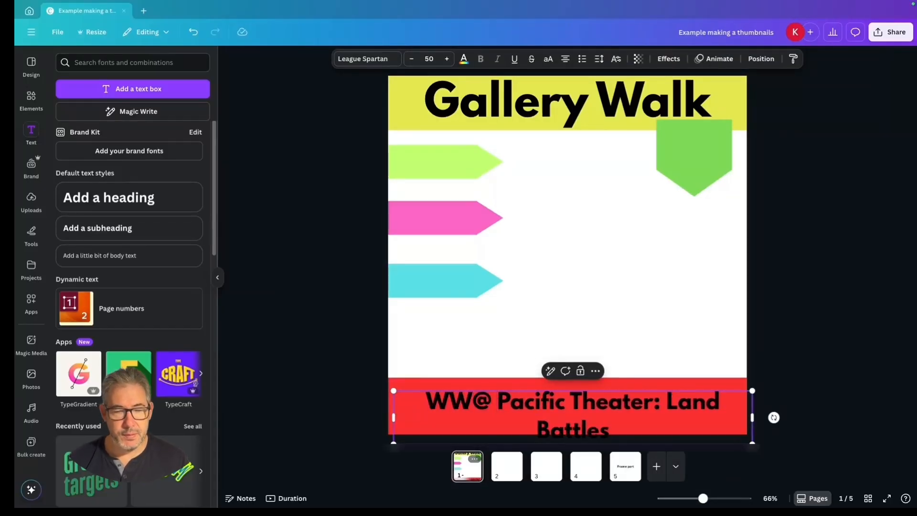
{"action": "key", "text": "BackSpace"}
{"action": "key", "text": "BackSpace"}
{"action": "type", "text": "2"}
{"action": "left_click", "coordinate": [380, 405]}
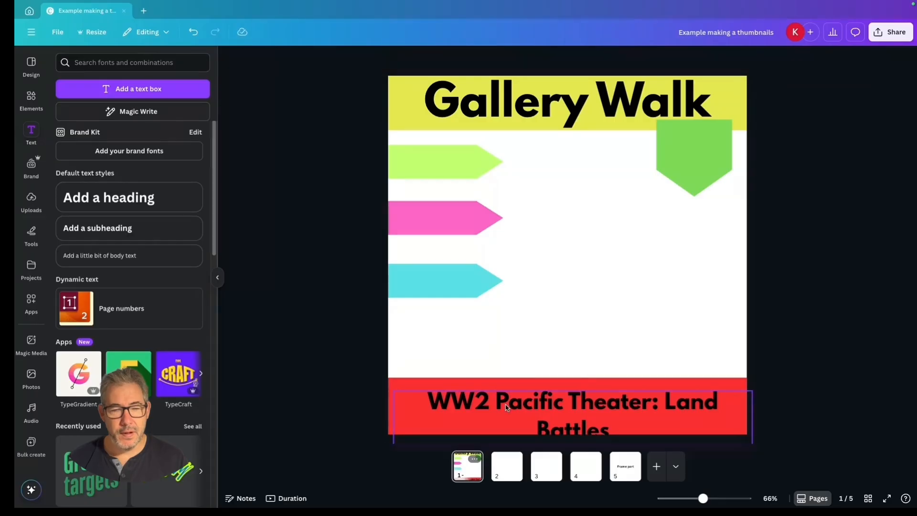
{"action": "left_click_drag", "start_coordinate": [507, 406], "coordinate": [508, 399]}
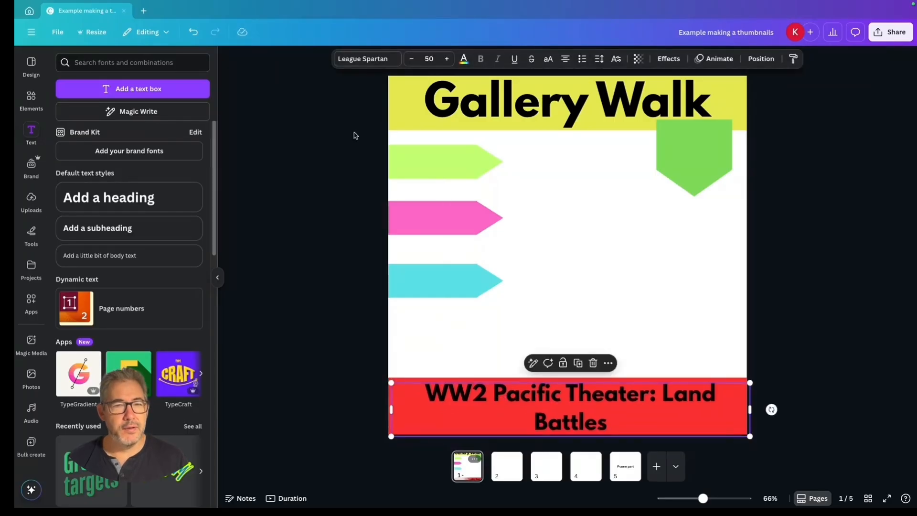
Change the footer text's font to Sugar Pie
{"action": "left_click", "coordinate": [363, 58]}
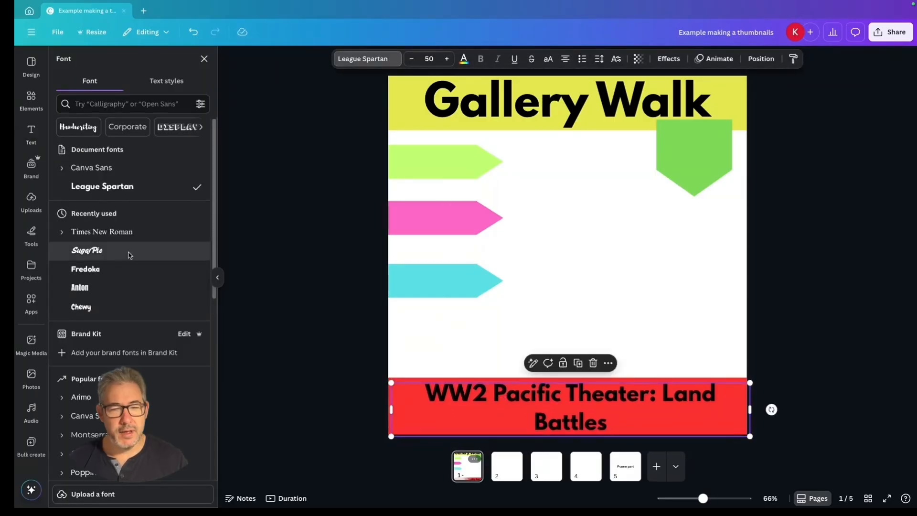
{"action": "left_click", "coordinate": [158, 251]}
{"action": "left_click", "coordinate": [240, 354]}
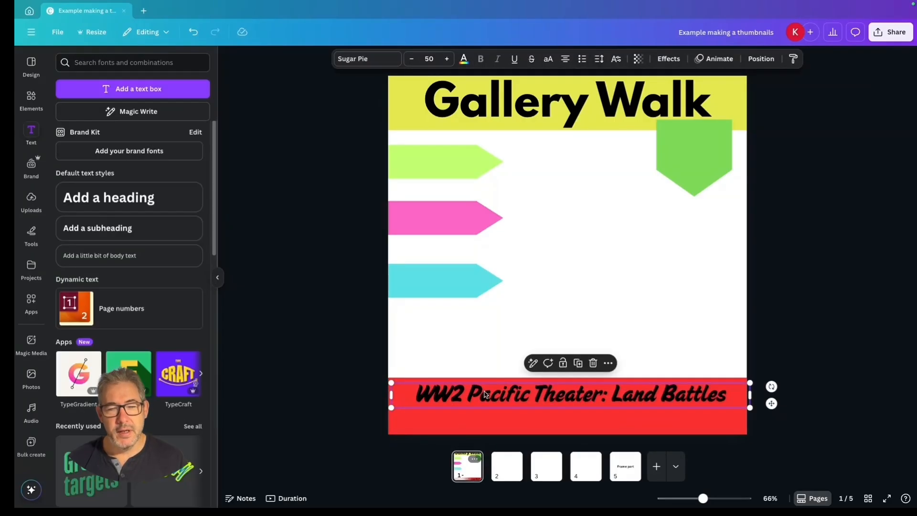
Move the footer text slightly down within the red band and apply the Outline effect to it
{"action": "left_click_drag", "start_coordinate": [506, 401], "coordinate": [507, 409]}
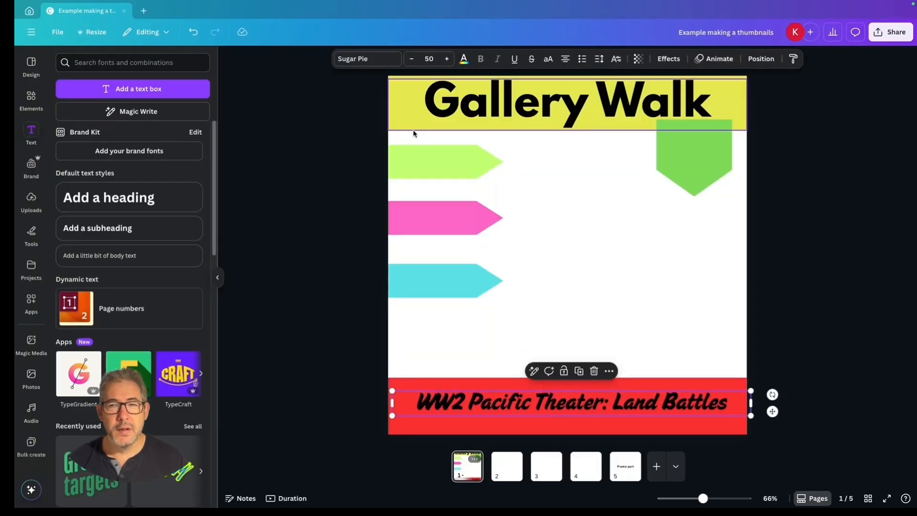
{"action": "left_click", "coordinate": [668, 59]}
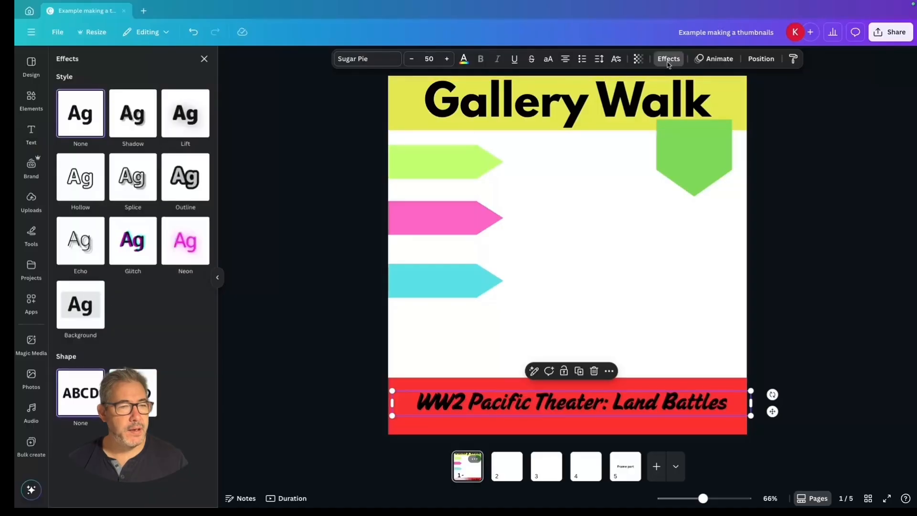
{"action": "left_click", "coordinate": [197, 190]}
{"action": "left_click", "coordinate": [290, 309]}
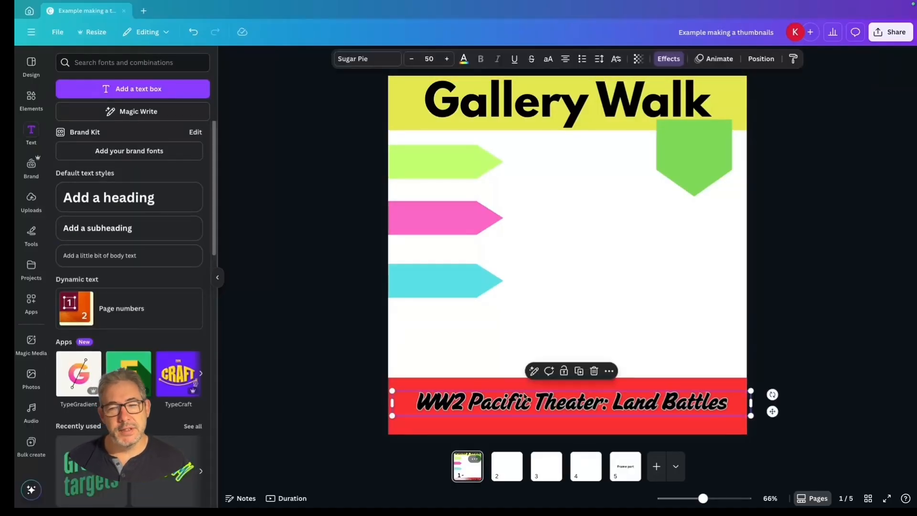
Increase the footer text to font size 59 and move it up so both lines fit the red band
{"action": "left_click", "coordinate": [447, 59]}
{"action": "left_click", "coordinate": [448, 58]}
{"action": "left_click", "coordinate": [448, 58]}
{"action": "left_click", "coordinate": [448, 59]}
{"action": "left_click", "coordinate": [447, 59]}
{"action": "left_click", "coordinate": [448, 59]}
{"action": "left_click", "coordinate": [447, 59]}
{"action": "left_click", "coordinate": [447, 58]}
{"action": "left_click", "coordinate": [448, 59]}
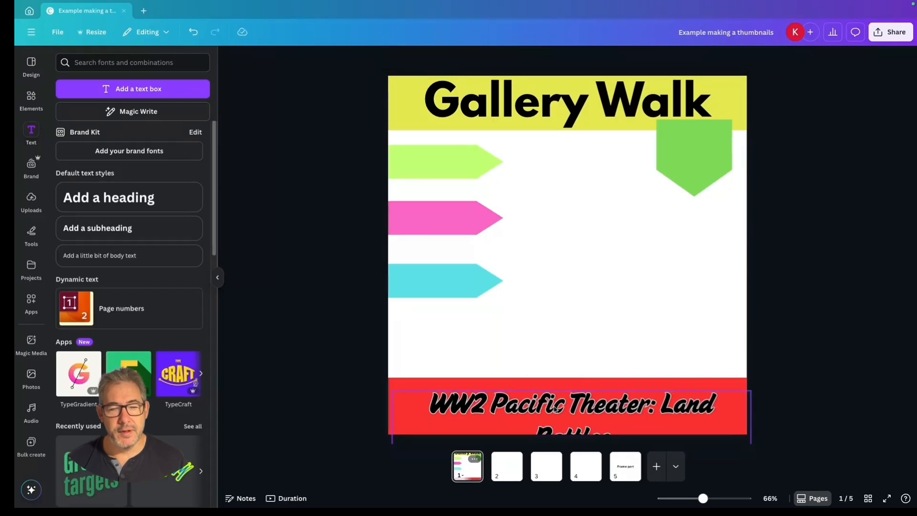
{"action": "left_click_drag", "start_coordinate": [556, 409], "coordinate": [556, 394]}
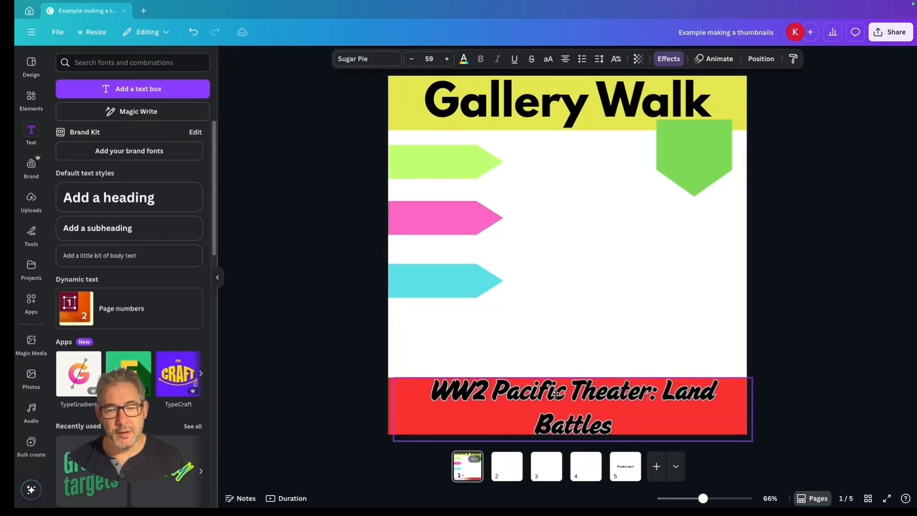
Break the footer text so that "Land Battles" stands on its own second line
{"action": "left_click", "coordinate": [664, 397]}
{"action": "key", "text": "Return"}
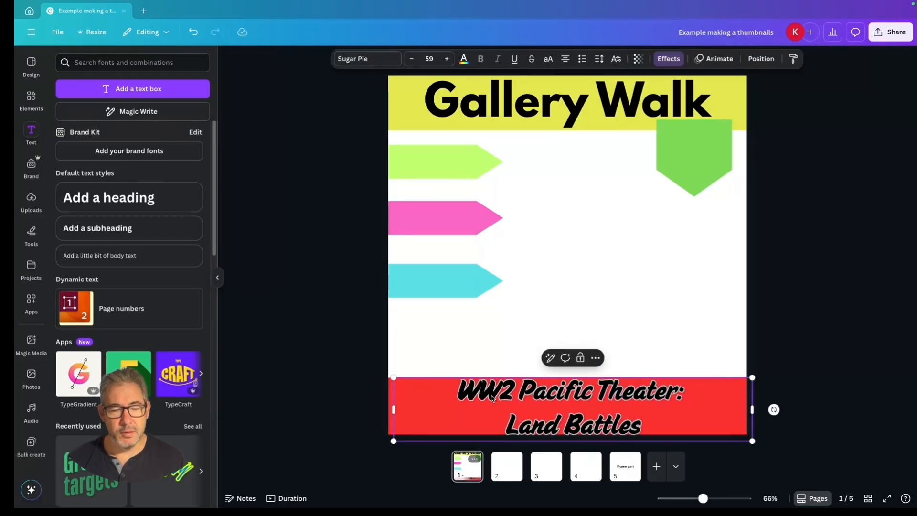
{"action": "left_click", "coordinate": [322, 372]}
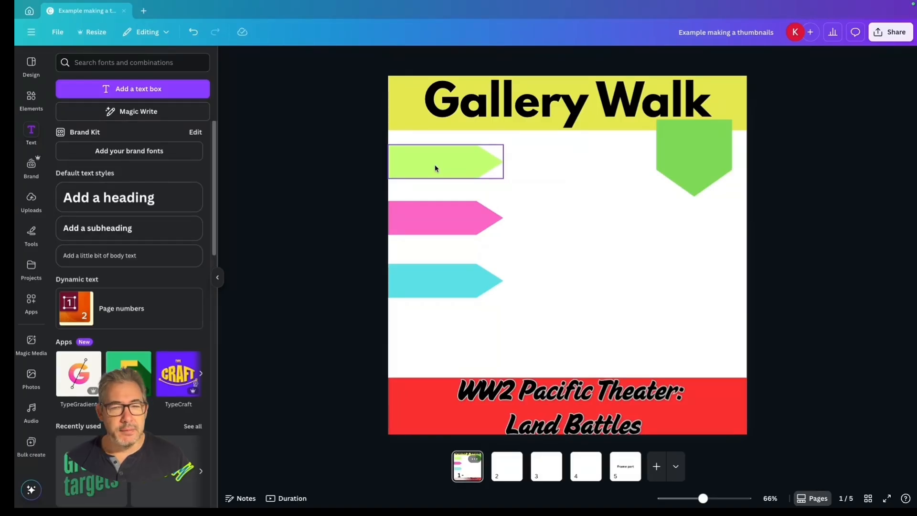
Add a subheading over the lime arrow shape with the text "No Prep needed"
{"action": "left_click", "coordinate": [129, 228]}
{"action": "left_click", "coordinate": [218, 277]}
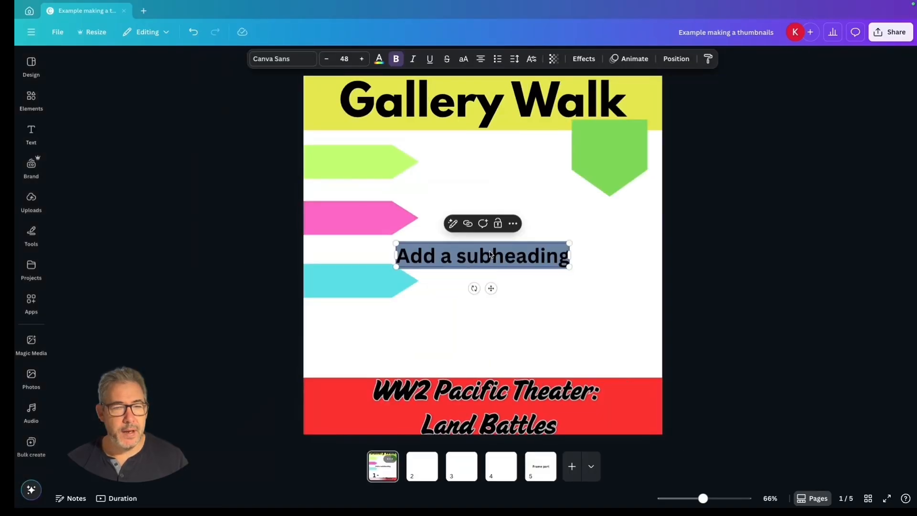
{"action": "left_click", "coordinate": [365, 260]}
{"action": "left_click_drag", "start_coordinate": [470, 256], "coordinate": [382, 162]}
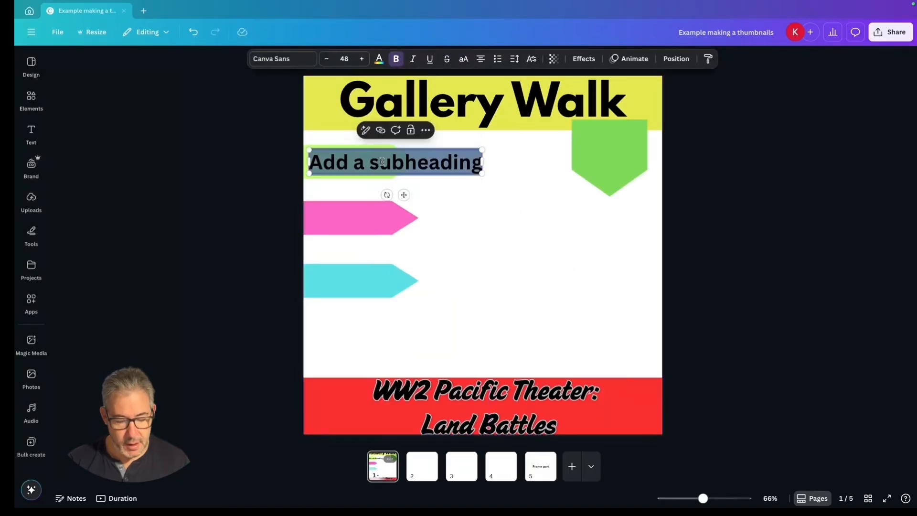
{"action": "type", "text": "No Prep needed"}
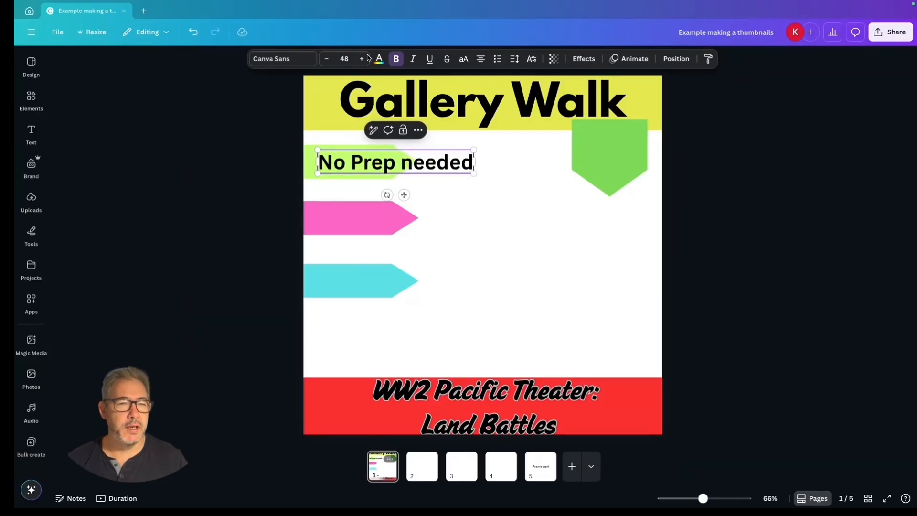
Set the "No Prep needed" text to font size 25 and move it inside the lime arrow
{"action": "left_click", "coordinate": [344, 58]}
{"action": "type", "text": "25"}
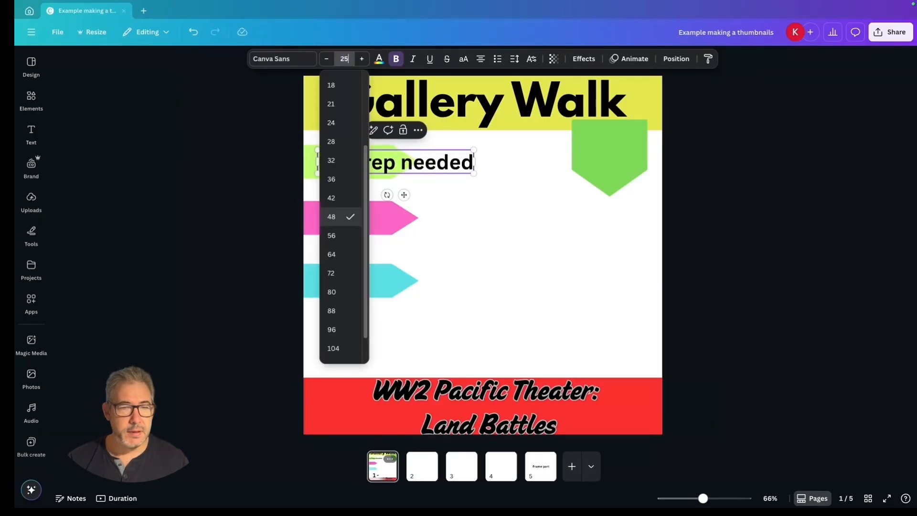
{"action": "key", "text": "Return"}
{"action": "key", "text": "Escape"}
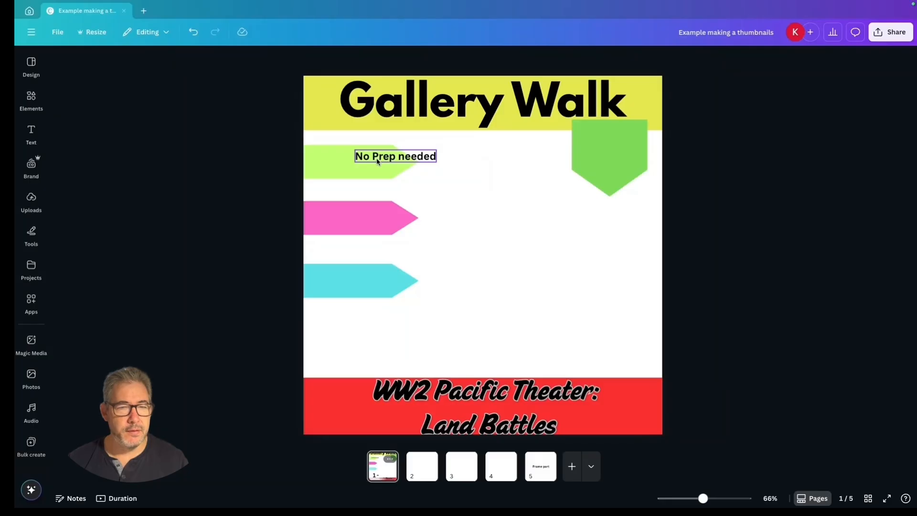
{"action": "left_click_drag", "start_coordinate": [378, 162], "coordinate": [336, 160]}
{"action": "left_click", "coordinate": [336, 160]}
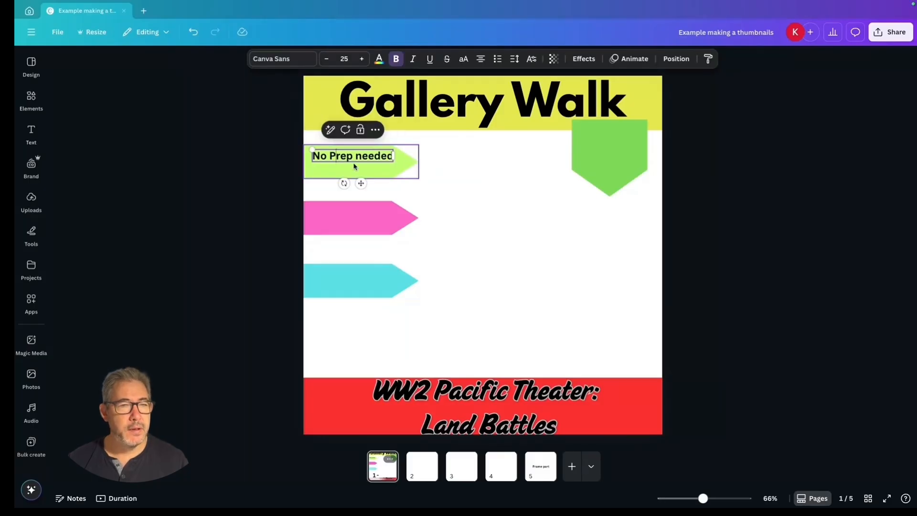
Increase the "No Prep needed" label to font size 34
{"action": "left_click", "coordinate": [362, 59]}
{"action": "left_click", "coordinate": [362, 60]}
{"action": "left_click", "coordinate": [362, 60]}
{"action": "left_click", "coordinate": [362, 59]}
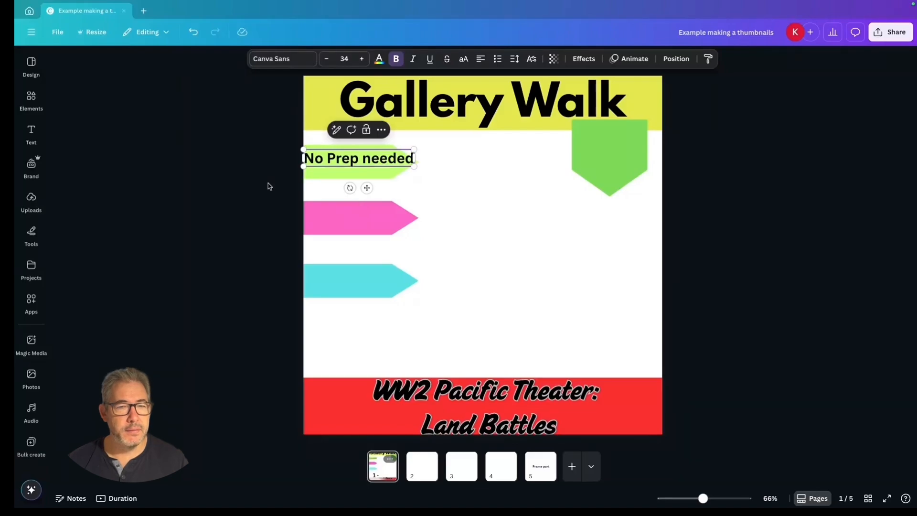
Split the lime arrow's label into two lines reading "No Prep" and "Needed", with a capital N, and fit it on the arrow
{"action": "left_click", "coordinate": [364, 161]}
{"action": "key", "text": "Return"}
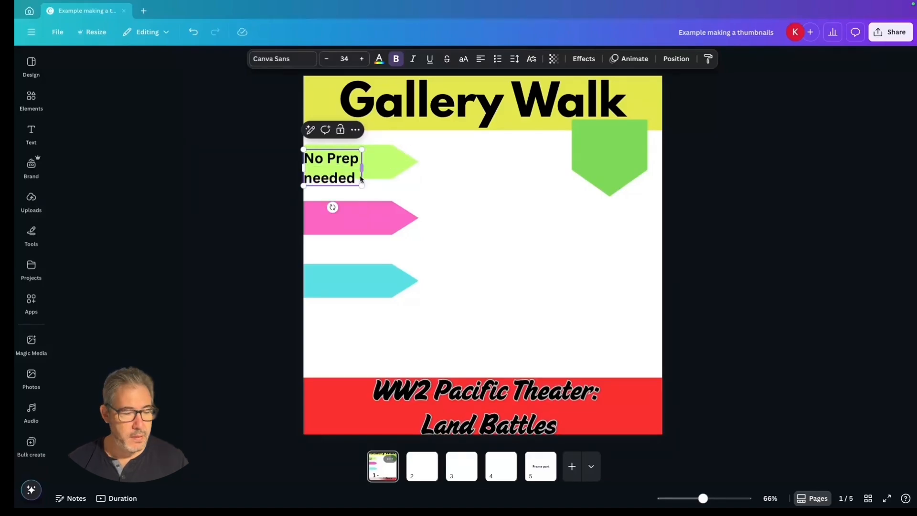
{"action": "key", "text": "BackSpace"}
{"action": "type", "text": "N"}
{"action": "left_click", "coordinate": [301, 184]}
Stretch the lime arrow slightly downward so it encloses both lines of its label
{"action": "left_click", "coordinate": [384, 167]}
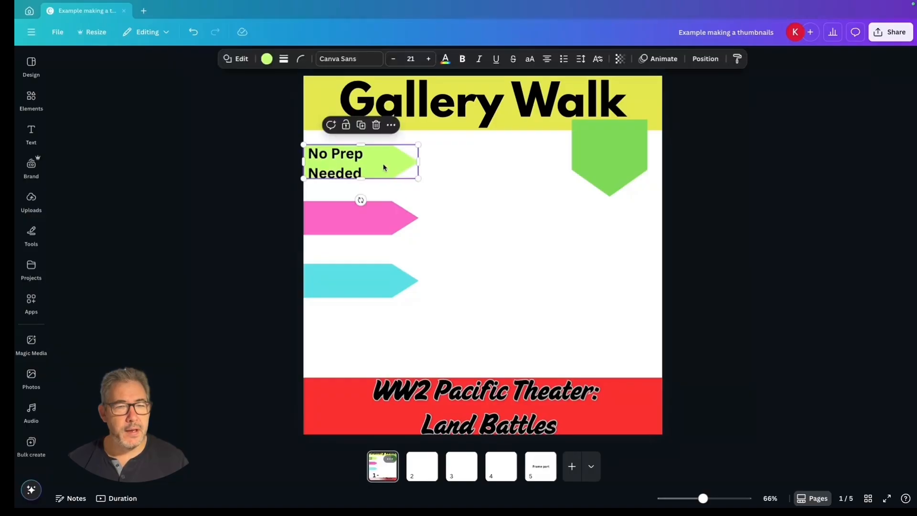
{"action": "left_click_drag", "start_coordinate": [360, 178], "coordinate": [364, 183]}
{"action": "left_click", "coordinate": [363, 187]}
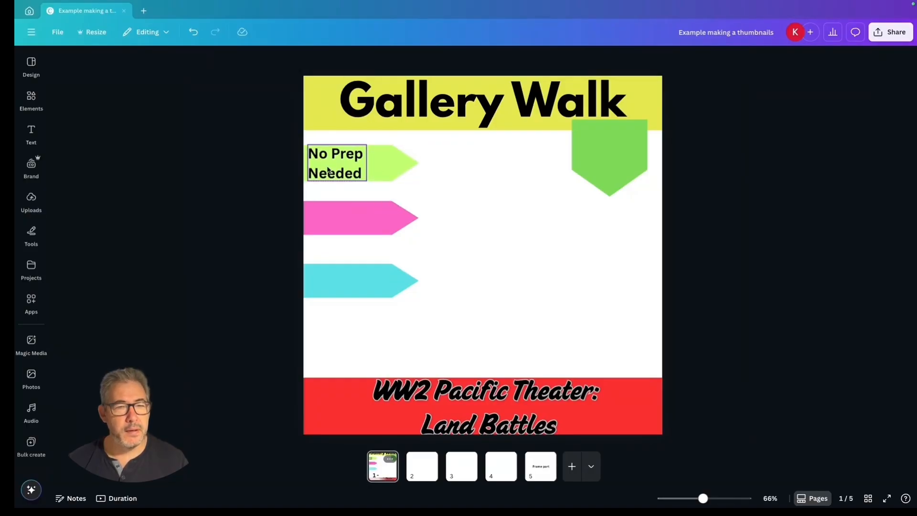
Try the "No Prep Needed" label without bold formatting
{"action": "double_click", "coordinate": [328, 170]}
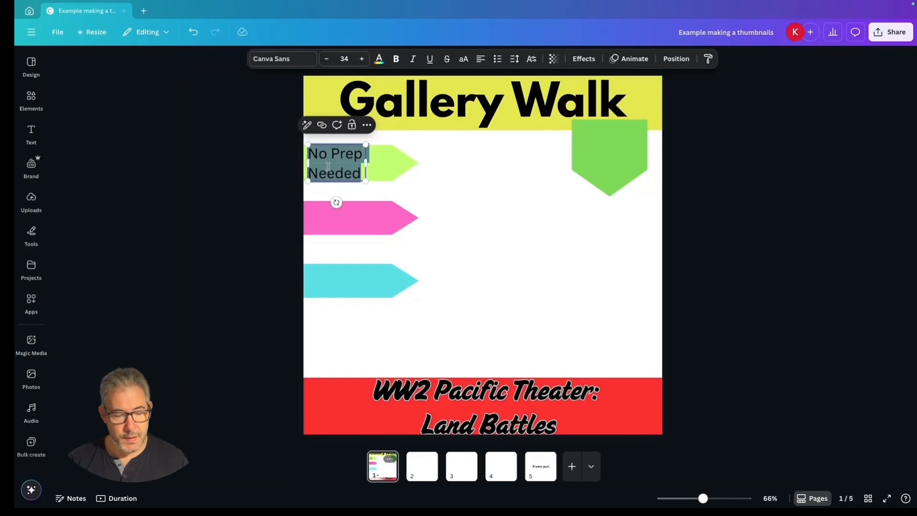
{"action": "left_click", "coordinate": [234, 205]}
{"action": "left_click", "coordinate": [350, 171]}
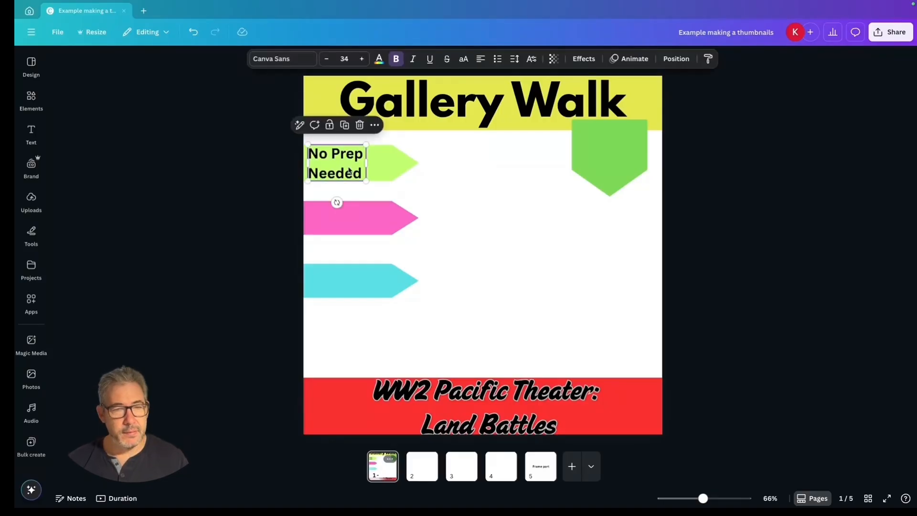
Copy the "No Prep Needed" label onto the pink arrow and stretch that arrow to about 1.3 high
{"action": "left_click", "coordinate": [316, 189]}
{"action": "left_click", "coordinate": [346, 171]}
{"action": "left_click_drag", "start_coordinate": [346, 171], "coordinate": [361, 237]}
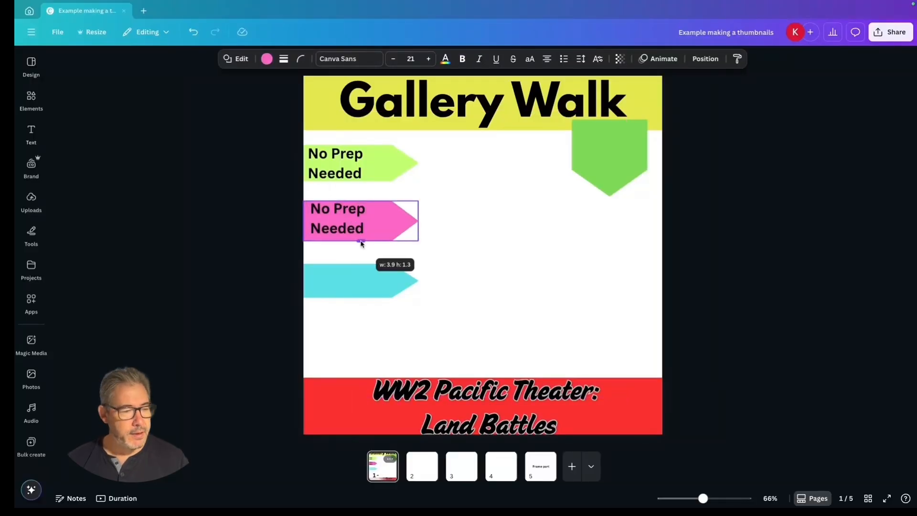
Replace the copied label on the pink arrow with text beginning "Slide Deck &"
{"action": "left_click", "coordinate": [343, 219]}
{"action": "double_click", "coordinate": [345, 211]}
{"action": "type", "text": "S"}
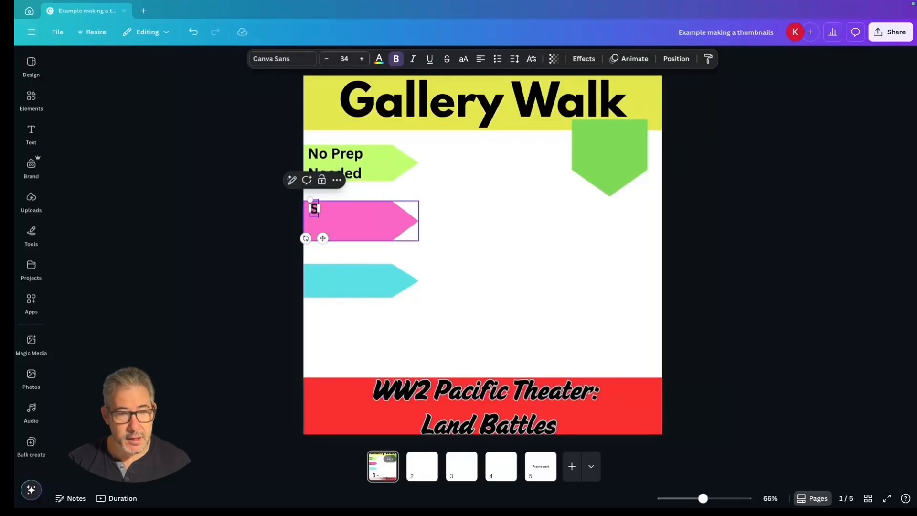
{"action": "type", "text": "uide Dec"}
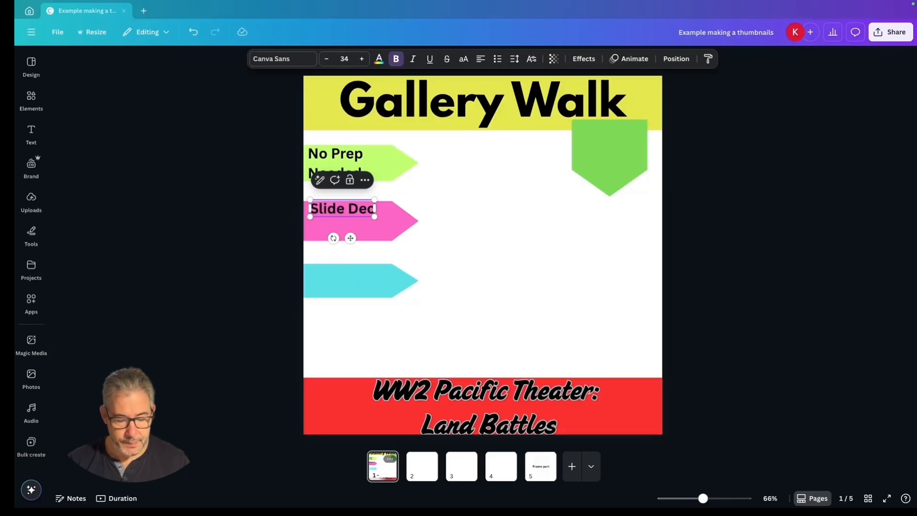
{"action": "type", "text": "k & P"}
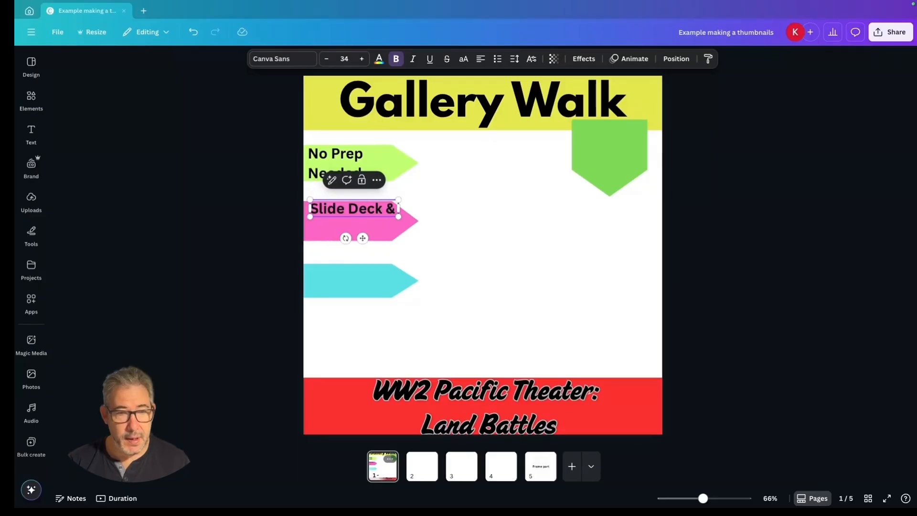